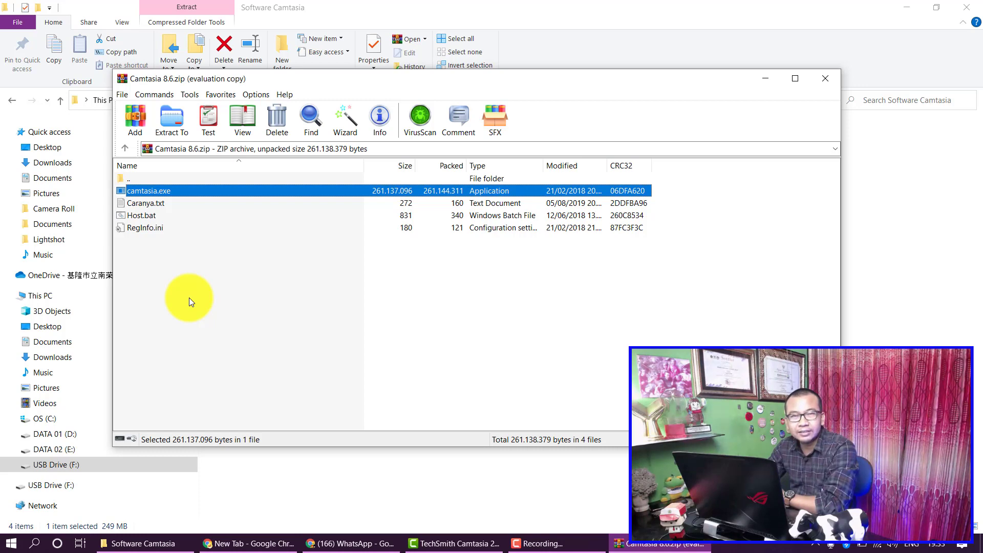
Step: Open Caranya.txt from the Camtasia 8.6 archive in Notepad, read it, then minimize Notepad
{"action": "double_click", "coordinate": [161, 205]}
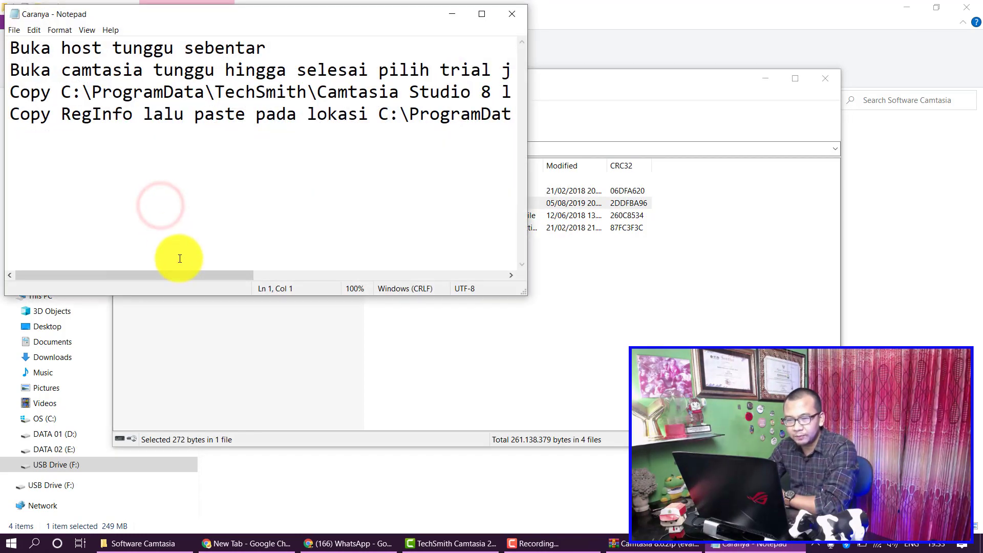
{"action": "left_click", "coordinate": [180, 274]}
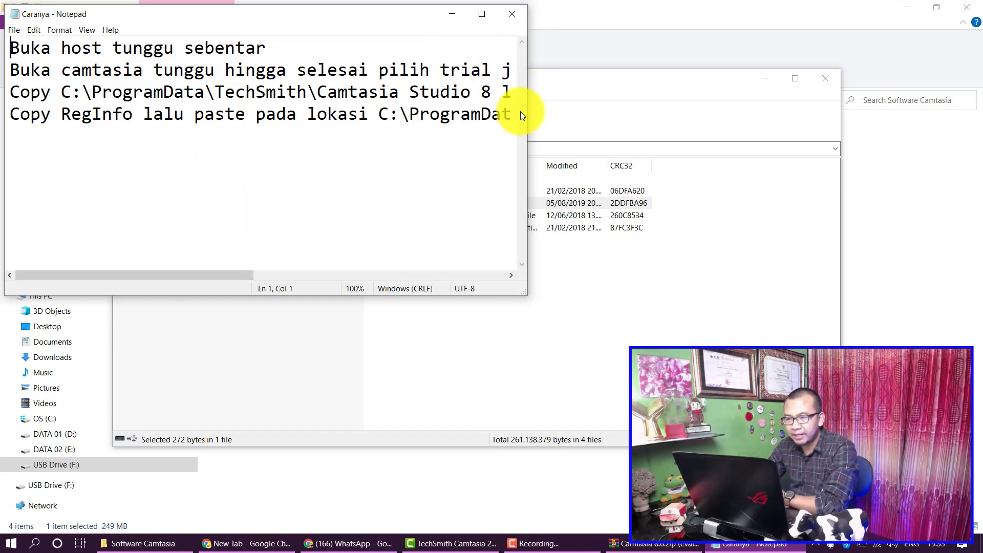
{"action": "left_click", "coordinate": [445, 13]}
{"action": "left_click", "coordinate": [281, 244]}
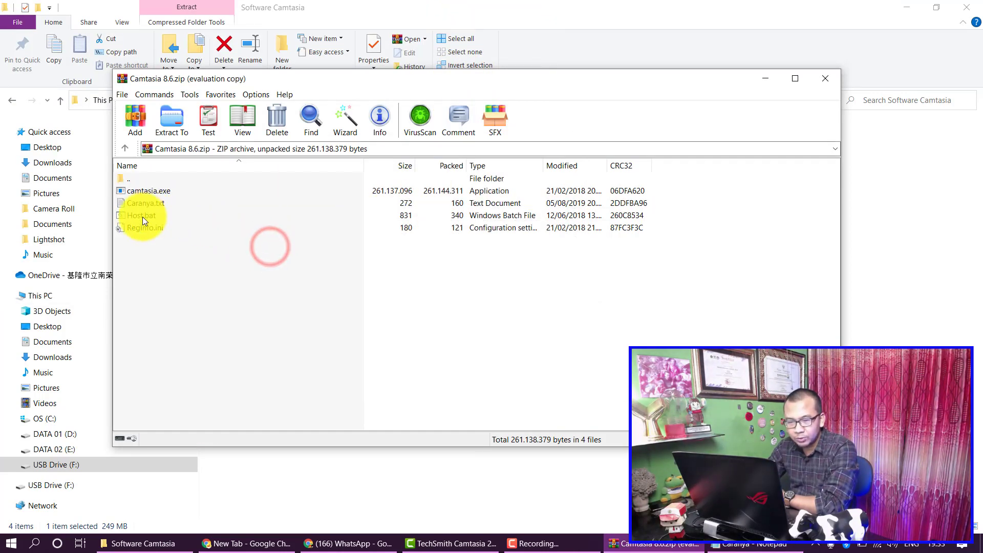
Step: Run Host.bat to add the sites to the hosts file, then launch the camtasia.exe installer
{"action": "left_click", "coordinate": [143, 217]}
{"action": "double_click", "coordinate": [143, 217]}
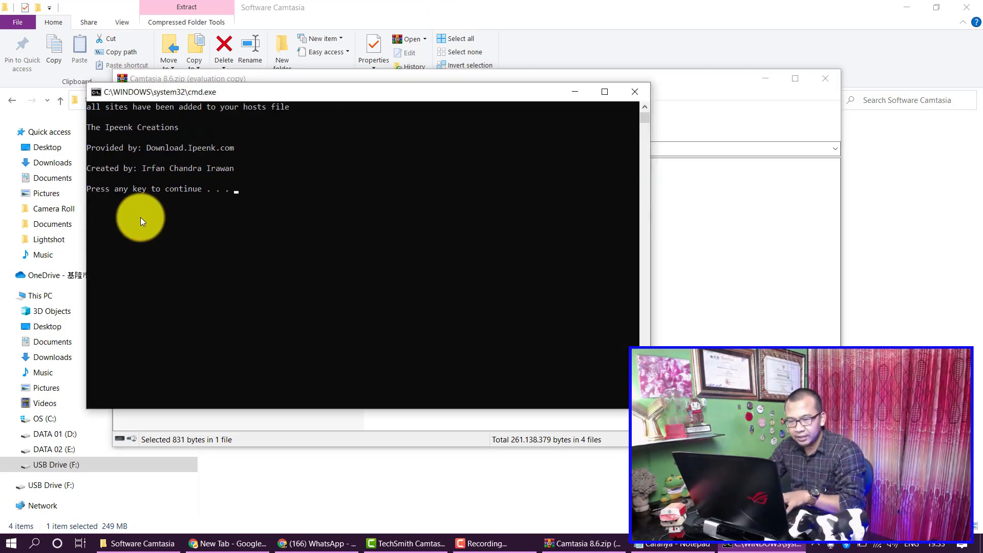
{"action": "key", "text": "Return"}
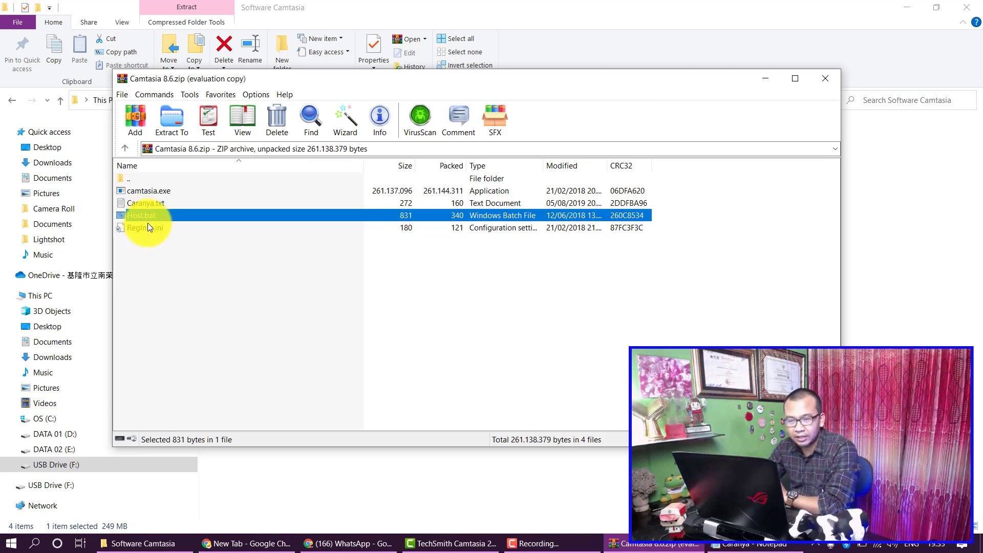
{"action": "double_click", "coordinate": [167, 192]}
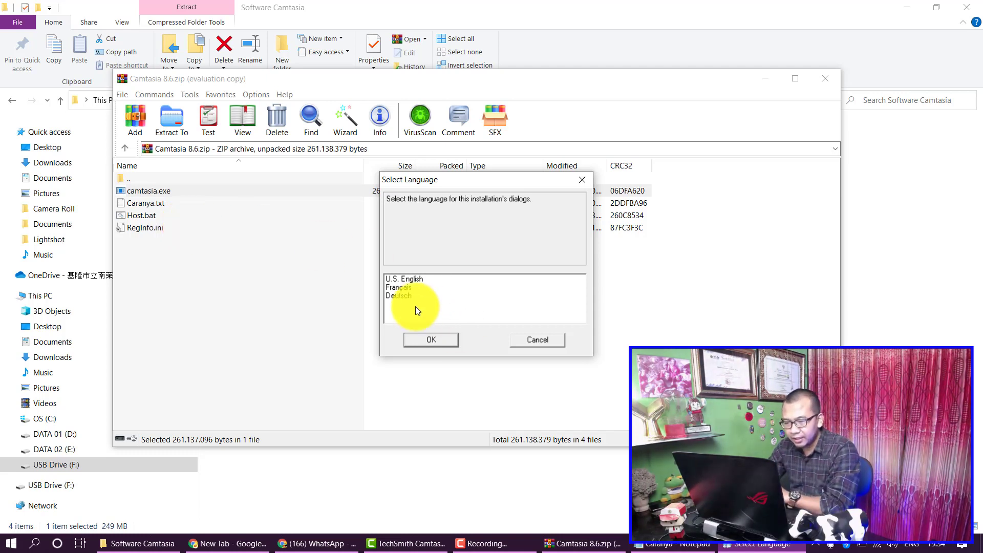
Step: Choose U.S. English as the setup language and accept the license agreement
{"action": "left_click", "coordinate": [428, 338]}
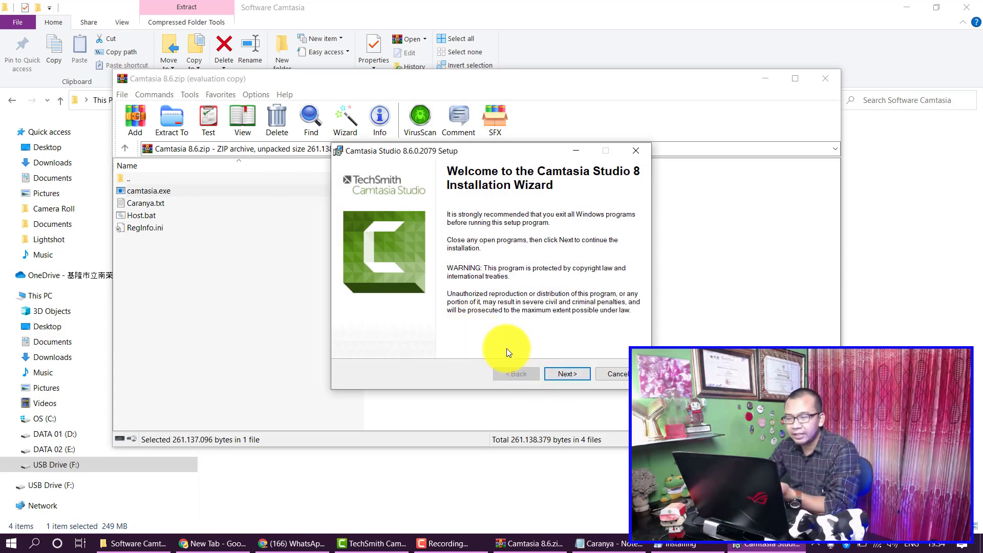
{"action": "left_click", "coordinate": [576, 373]}
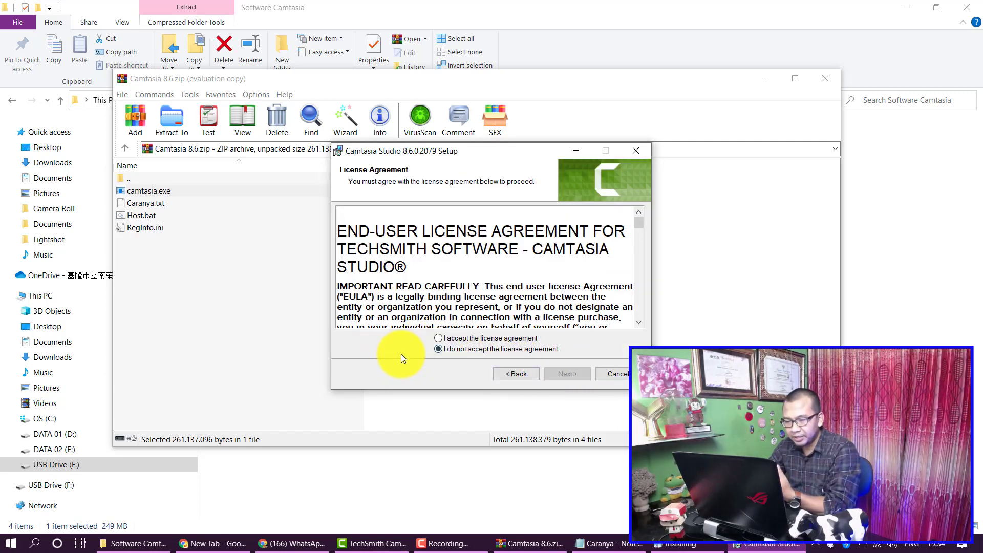
{"action": "left_click", "coordinate": [440, 338]}
{"action": "left_click", "coordinate": [559, 377]}
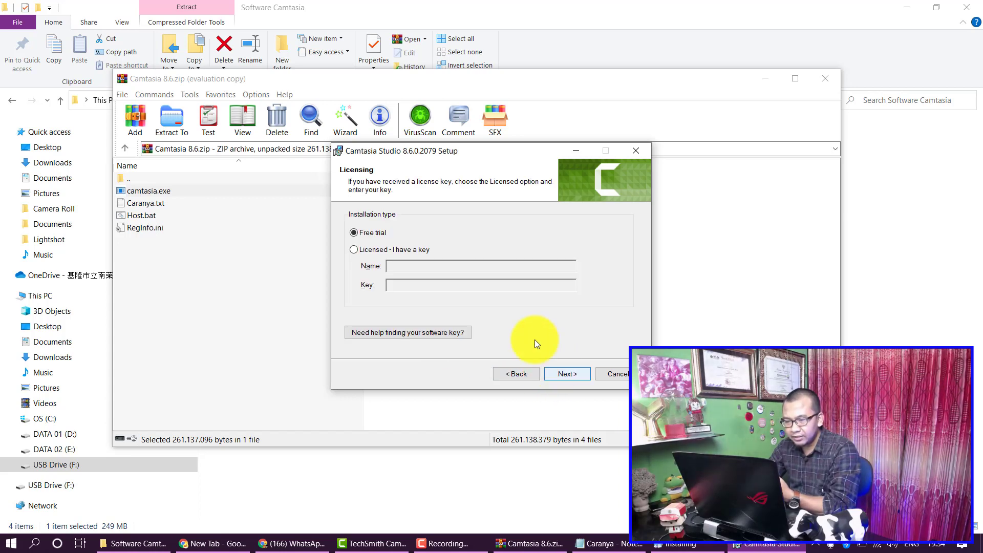
Step: Keep the free trial, default install folder and disabled PowerPoint add-in through to Ready to Install
{"action": "left_click", "coordinate": [575, 373]}
{"action": "left_click", "coordinate": [569, 374]}
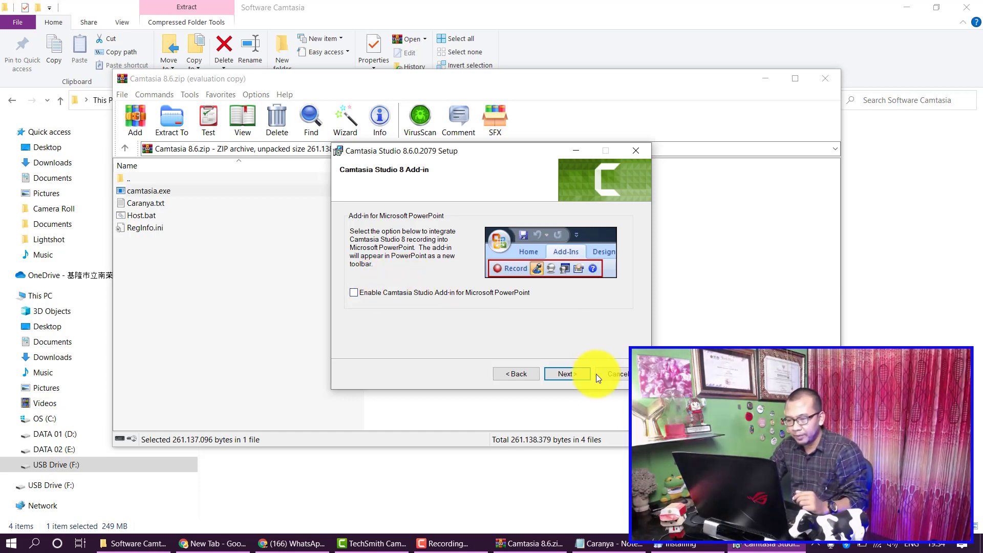
{"action": "left_click", "coordinate": [576, 375]}
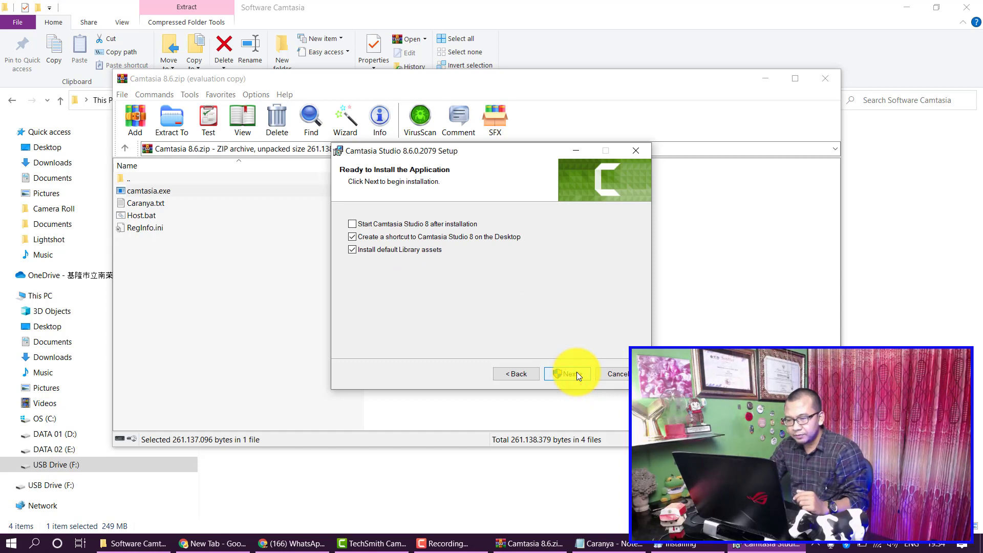
{"action": "left_click", "coordinate": [571, 374]}
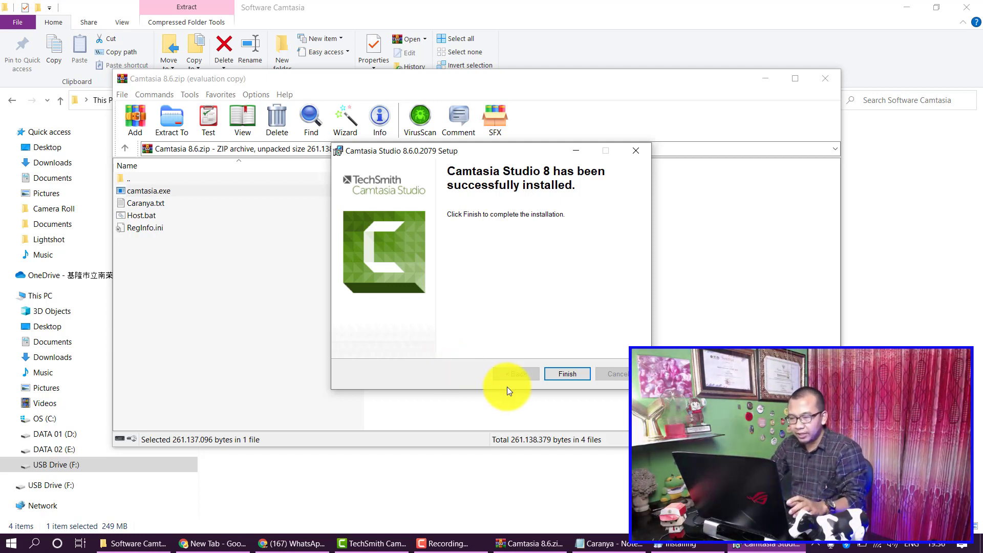
Step: Close the Camtasia Studio 8 setup wizard once the installation reports success
{"action": "left_click", "coordinate": [568, 375]}
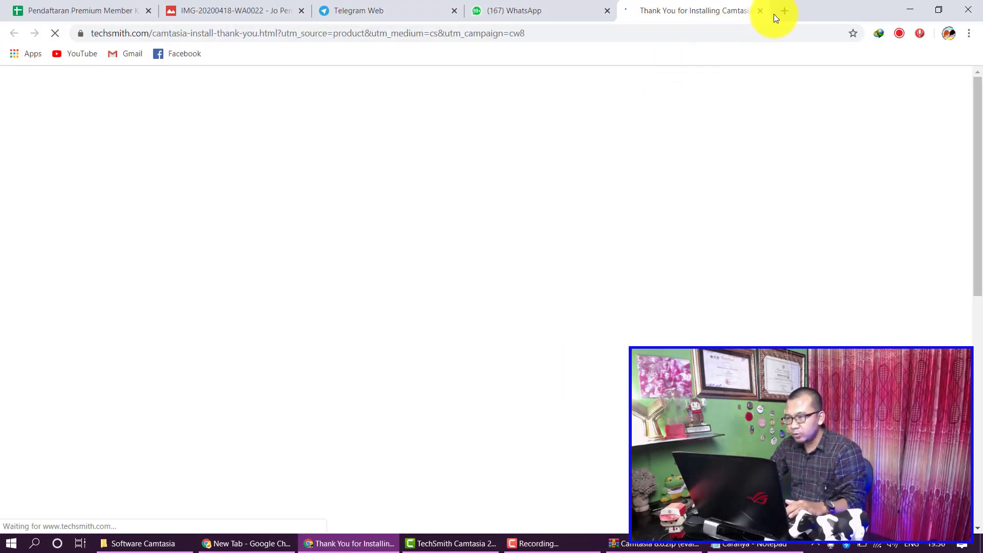
Step: Close the TechSmith thank-you tab and minimize Chrome to return to the Camtasia 8.6 archive
{"action": "left_click", "coordinate": [761, 11]}
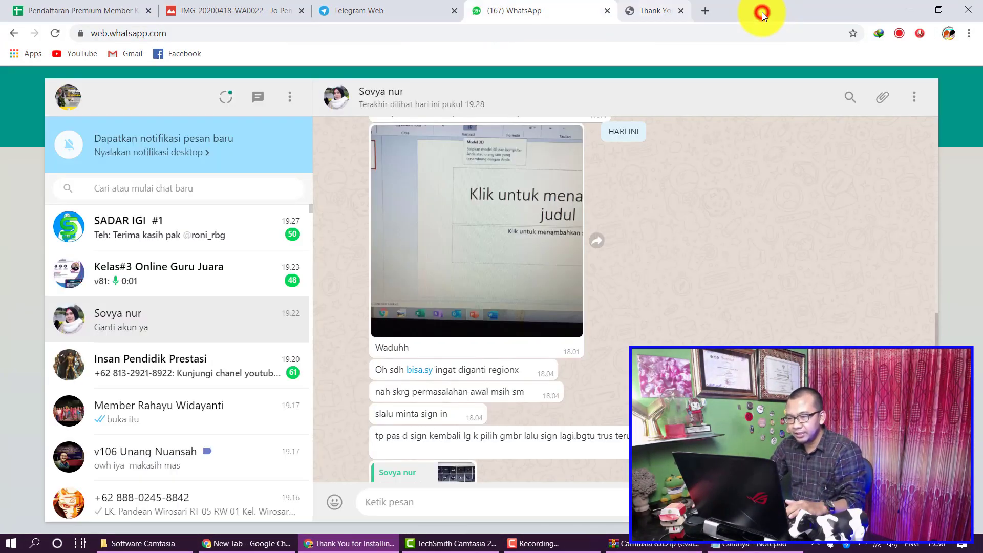
{"action": "left_click", "coordinate": [906, 12]}
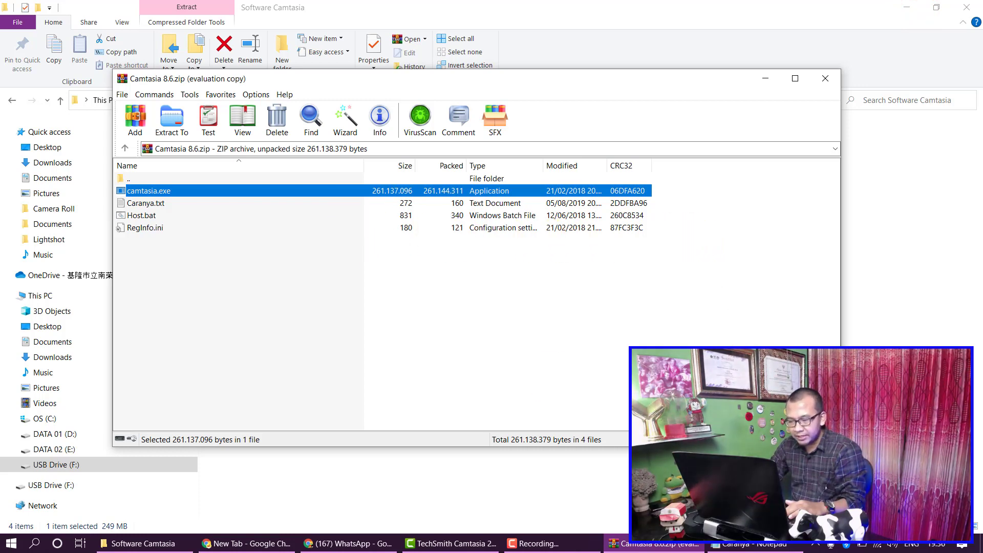
Step: Copy the path C:\ProgramData\TechSmith\Camtasia Studio 8 from the Caranya notes, then switch to the Software Camtasia folder
{"action": "left_click", "coordinate": [748, 546]}
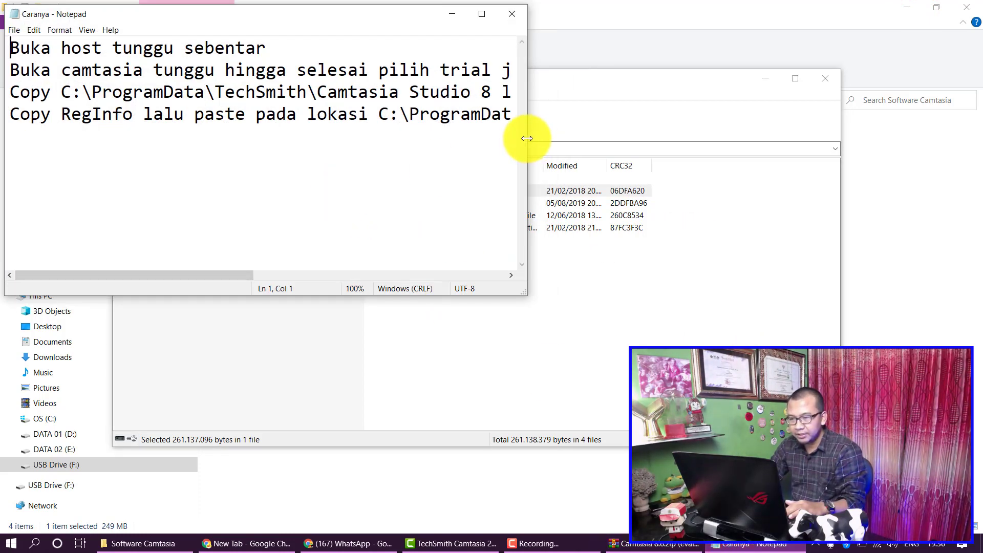
{"action": "left_click_drag", "start_coordinate": [529, 139], "coordinate": [862, 173]}
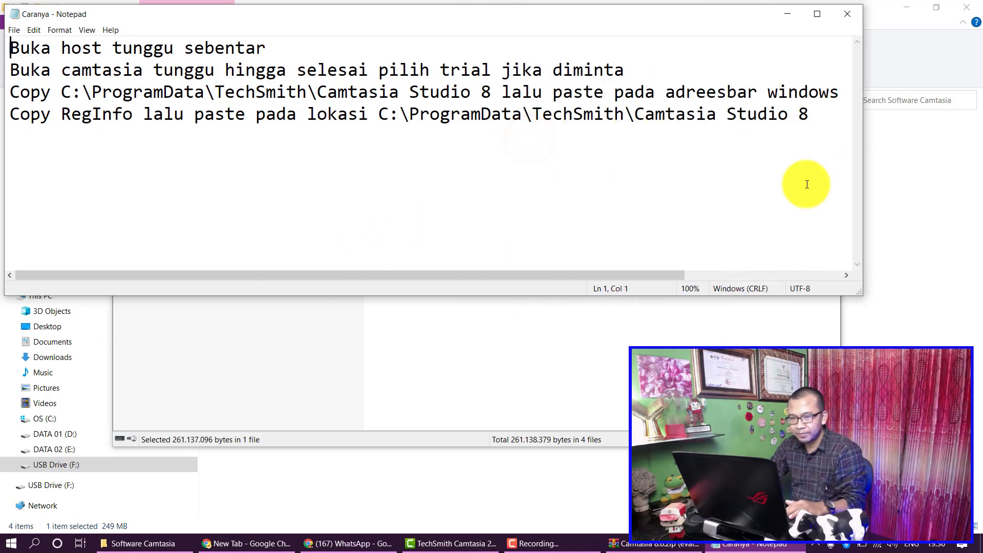
{"action": "left_click_drag", "start_coordinate": [64, 90], "coordinate": [490, 96]}
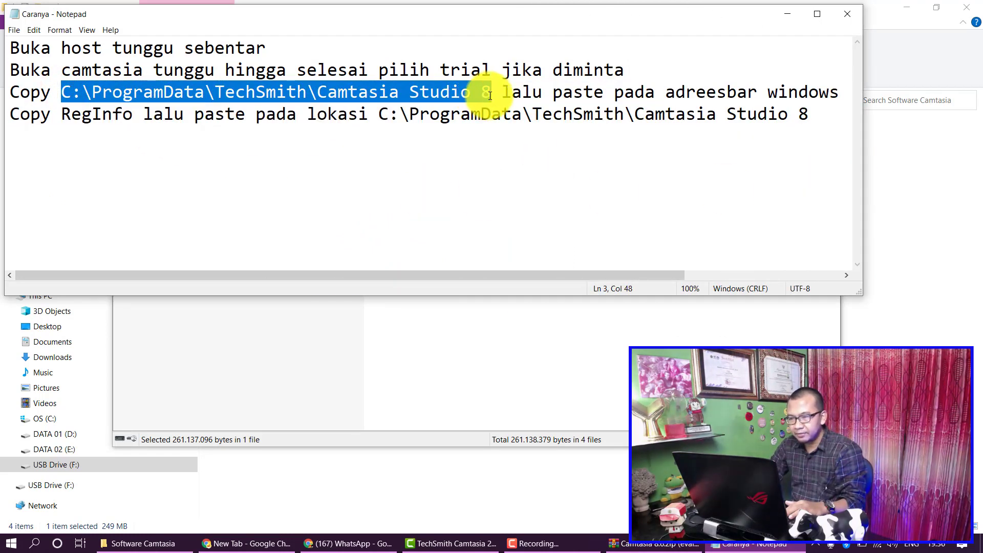
{"action": "right_click", "coordinate": [451, 93]}
{"action": "left_click", "coordinate": [454, 133]}
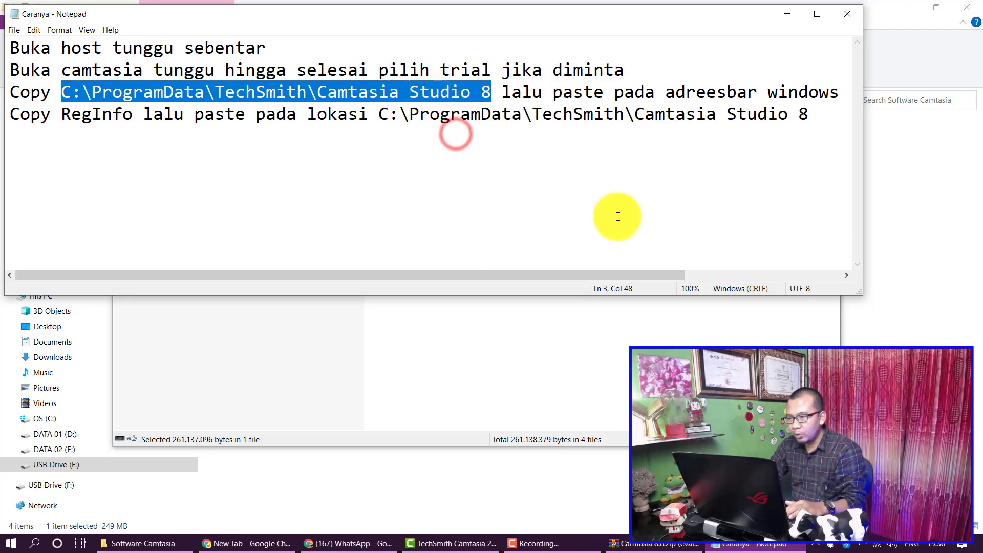
{"action": "left_click_drag", "start_coordinate": [629, 276], "coordinate": [574, 284]}
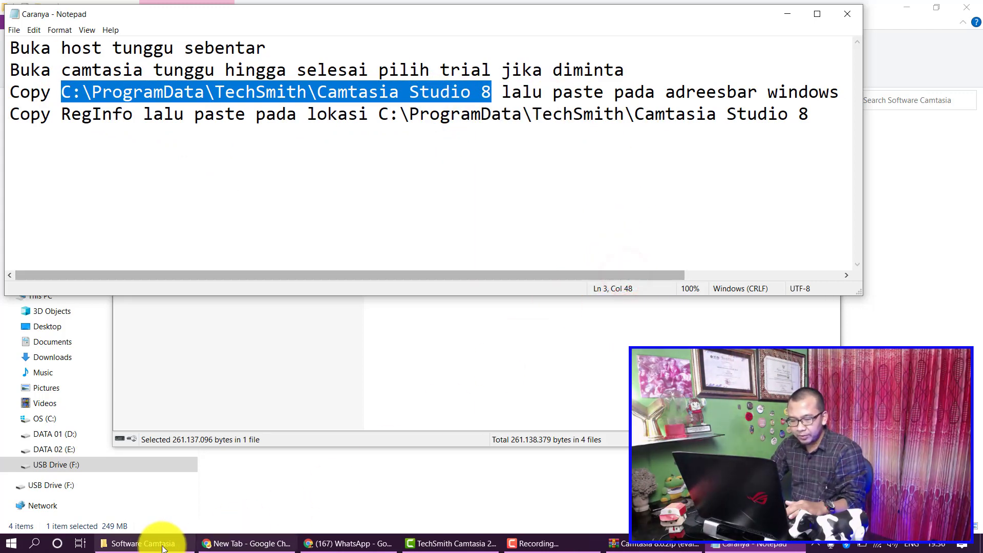
{"action": "left_click", "coordinate": [143, 544]}
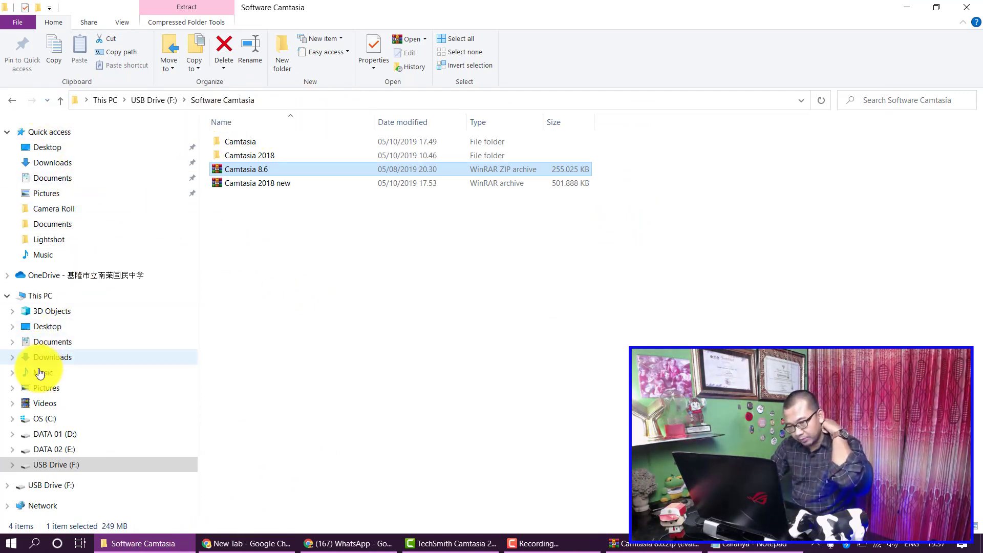
Step: Browse File Explorer to the DATA 01 (D:) drive
{"action": "left_click", "coordinate": [61, 435]}
{"action": "left_click", "coordinate": [61, 420]}
{"action": "left_click", "coordinate": [46, 296]}
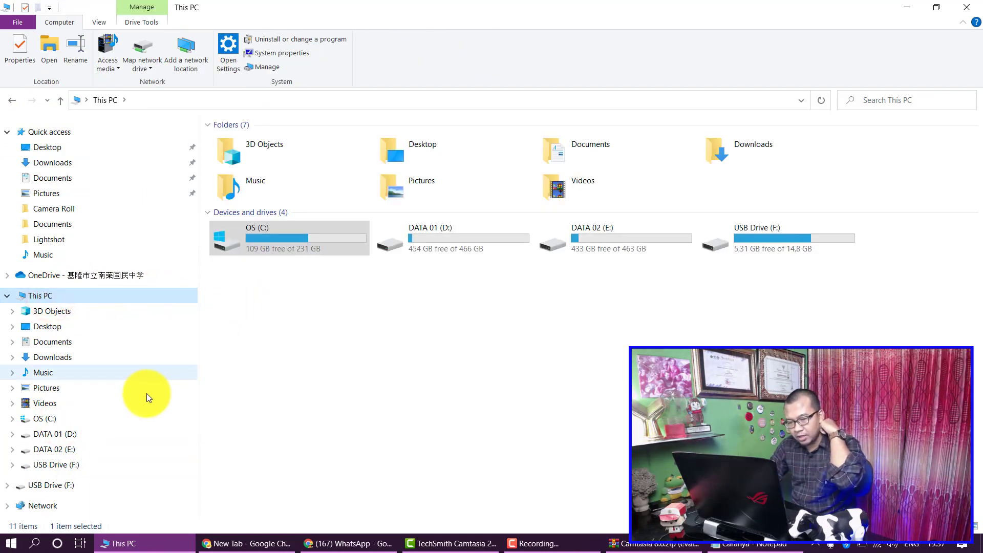
{"action": "left_click", "coordinate": [79, 435]}
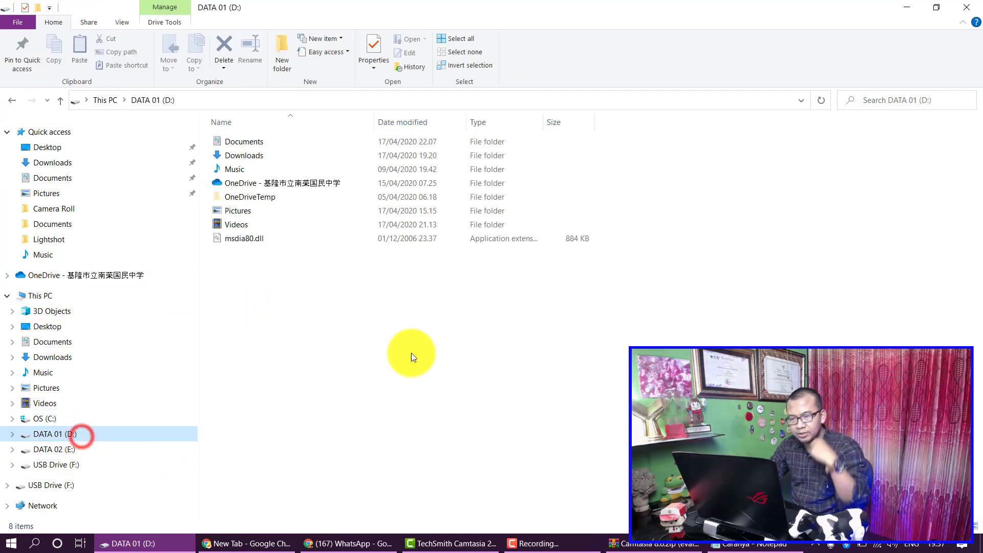
Step: Paste the copied path into the address bar to open ProgramData\TechSmith\Camtasia Studio 8
{"action": "left_click", "coordinate": [305, 98]}
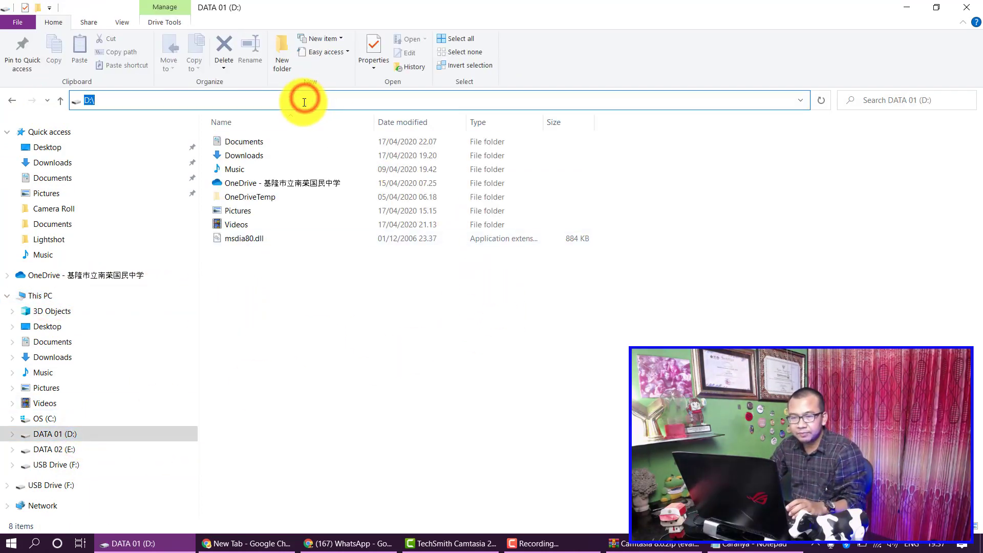
{"action": "key", "text": "BackSpace"}
{"action": "right_click", "coordinate": [237, 101]}
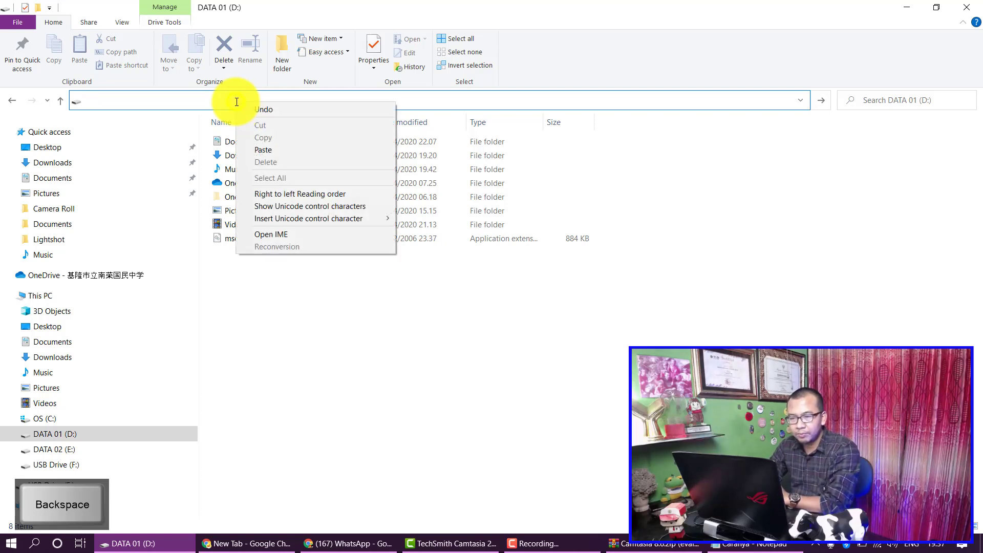
{"action": "left_click", "coordinate": [273, 153]}
{"action": "key", "text": "Return"}
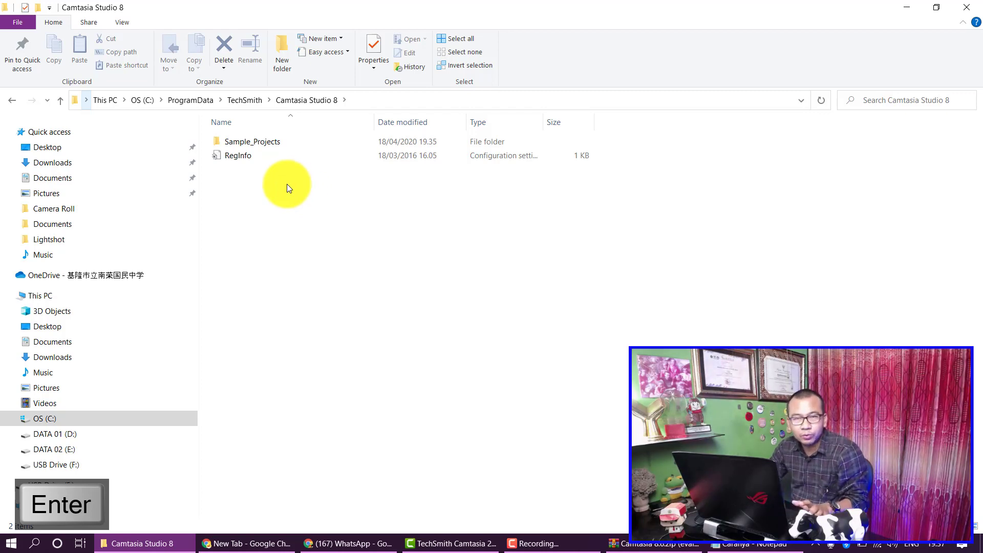
{"action": "left_click", "coordinate": [641, 544]}
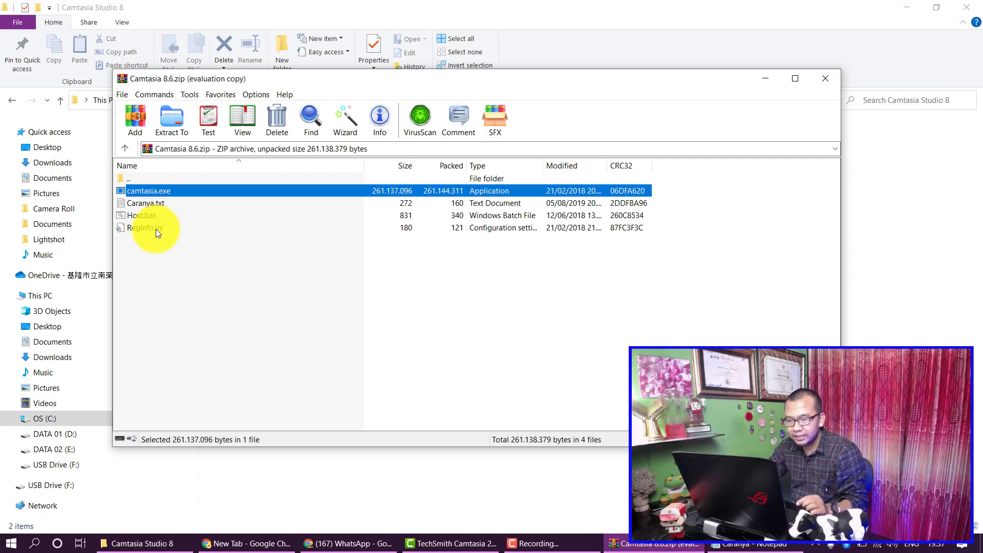
Step: Copy RegInfo.ini from the archive into the Camtasia Studio 8 ProgramData folder, replacing the existing file
{"action": "left_click", "coordinate": [156, 229]}
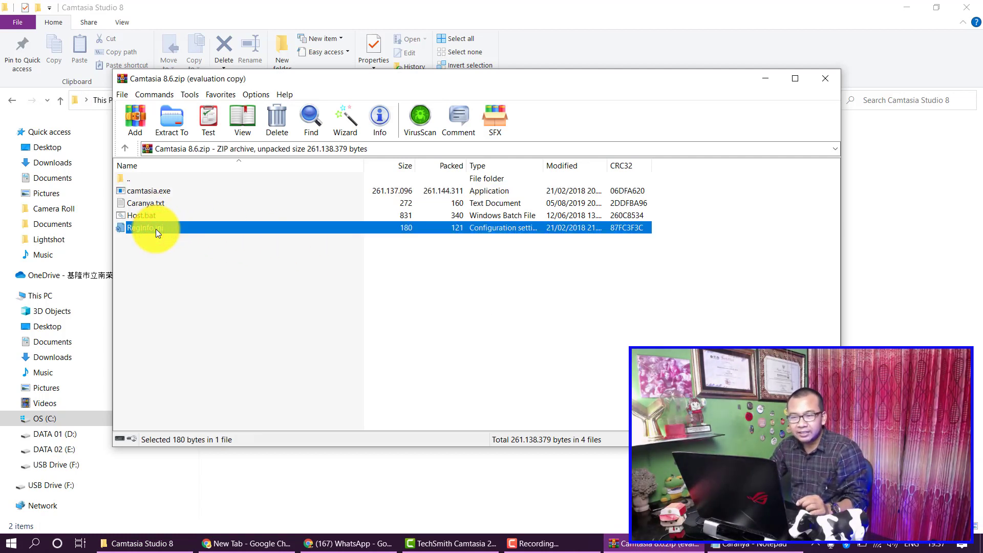
{"action": "right_click", "coordinate": [155, 228]}
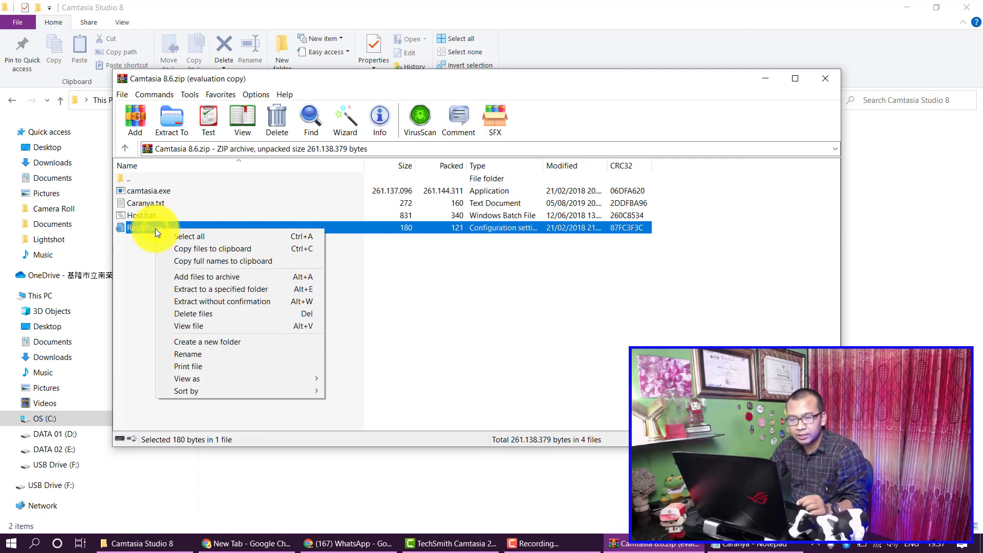
{"action": "left_click", "coordinate": [197, 252]}
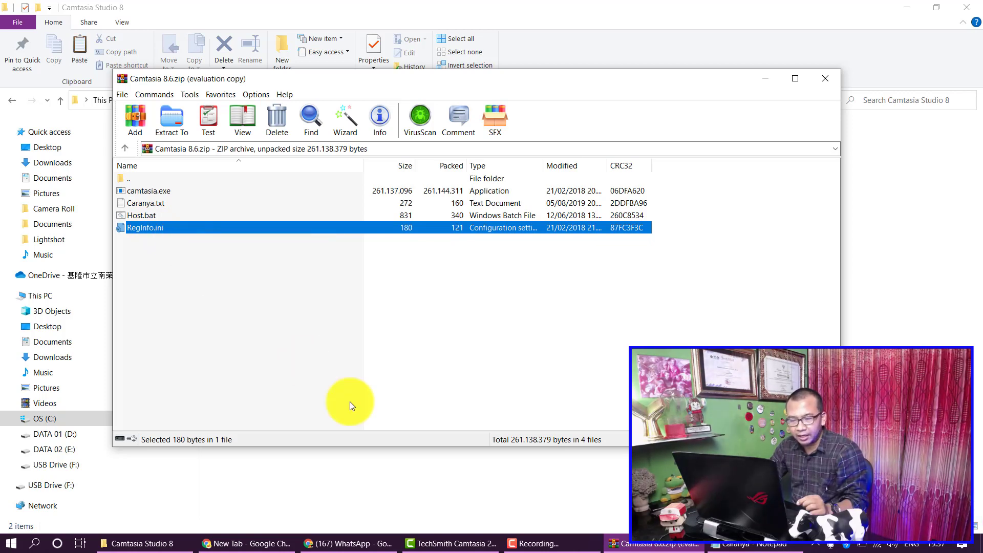
{"action": "left_click", "coordinate": [411, 472]}
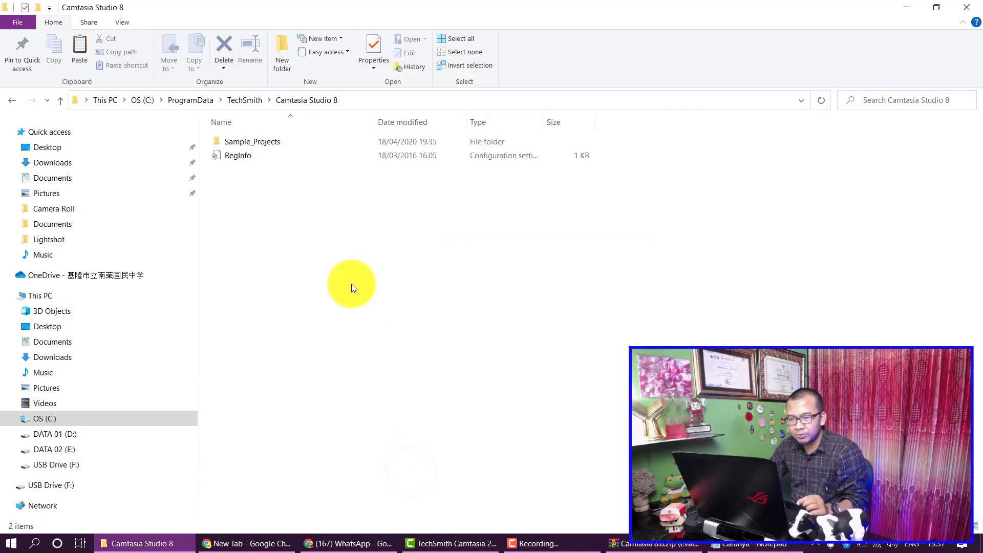
{"action": "right_click", "coordinate": [295, 232]}
{"action": "left_click", "coordinate": [341, 322]}
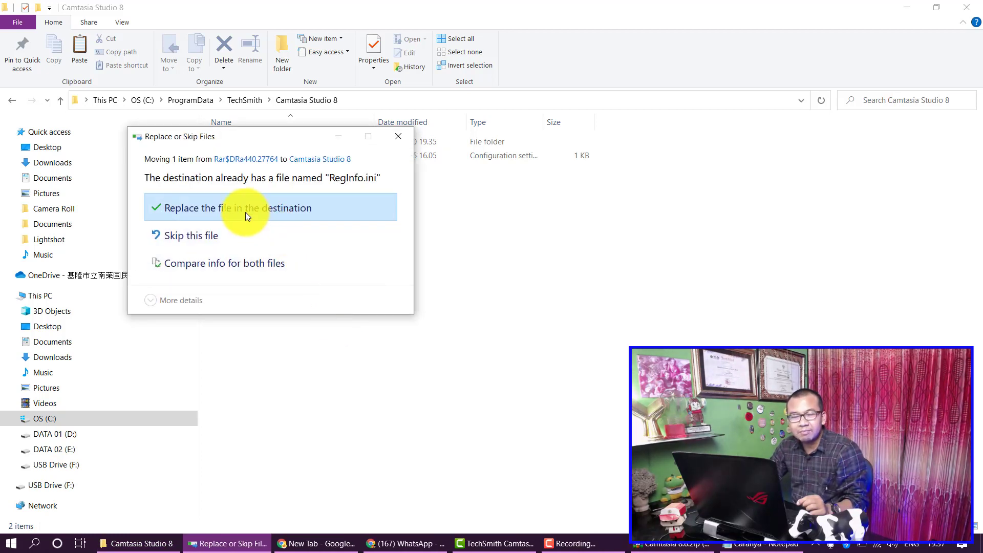
{"action": "left_click", "coordinate": [242, 210]}
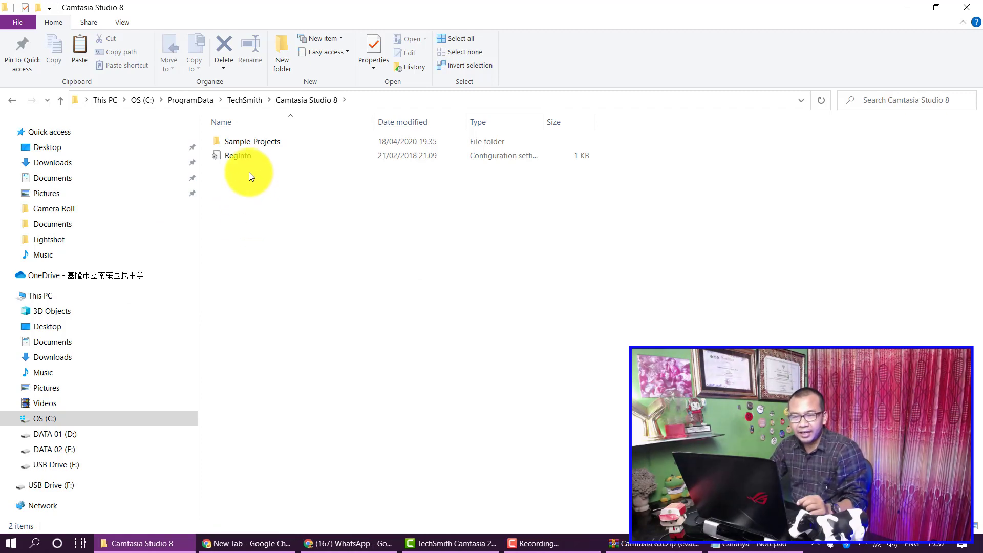
Step: Open the replaced RegInfo in Notepad to check its entries, close it, and return to the archive
{"action": "double_click", "coordinate": [243, 157]}
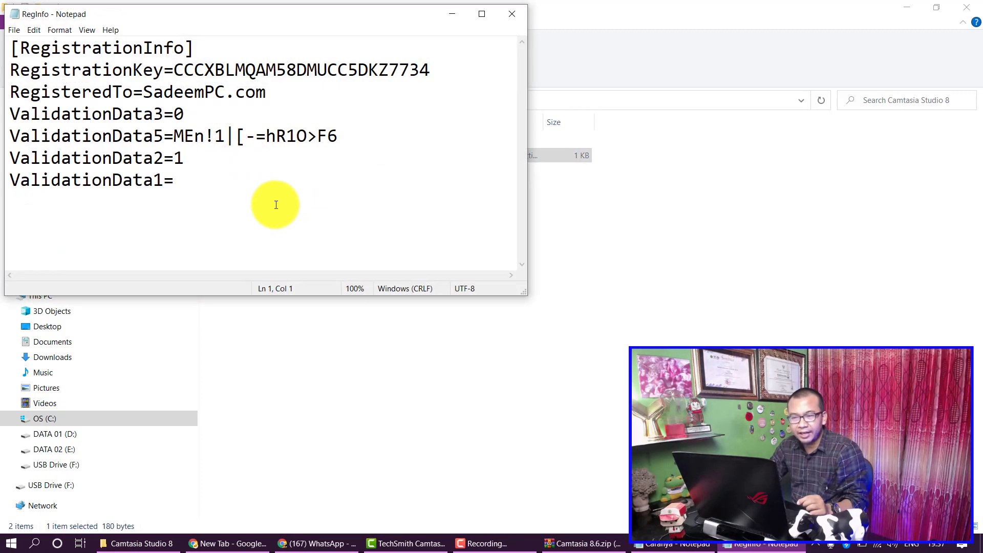
{"action": "left_click", "coordinate": [509, 15]}
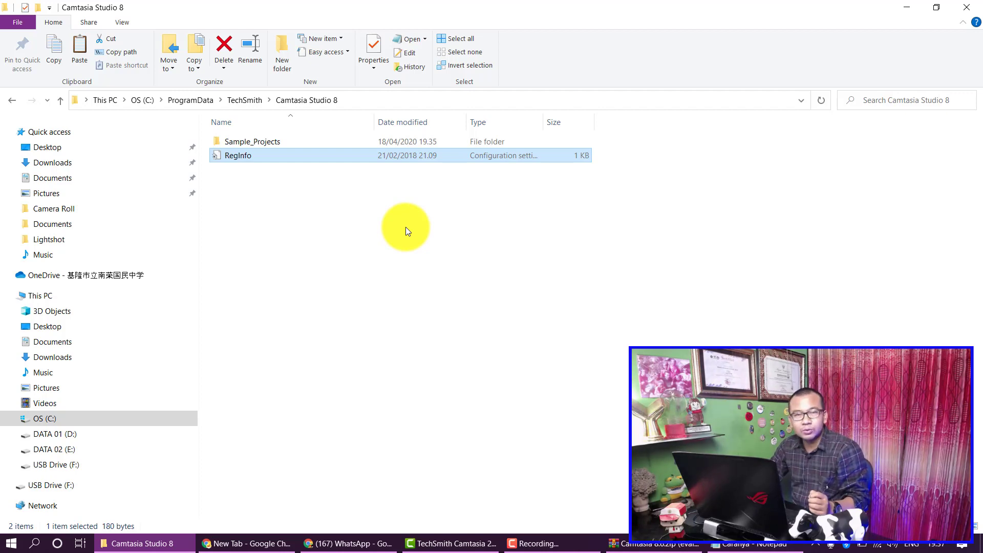
{"action": "left_click", "coordinate": [656, 543]}
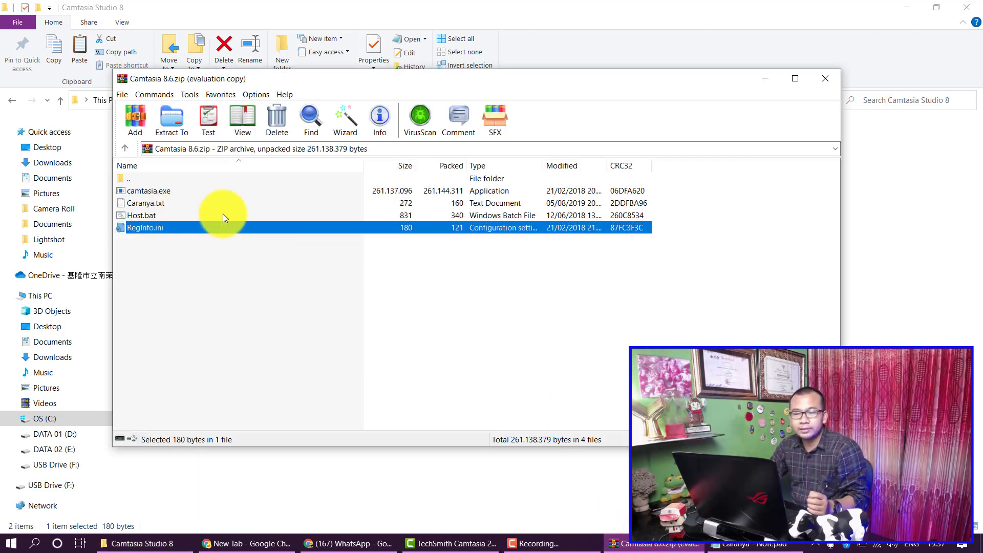
Step: Run Host.bat again to update the hosts file, then open Caranya.txt and select the line-3 path
{"action": "double_click", "coordinate": [149, 216]}
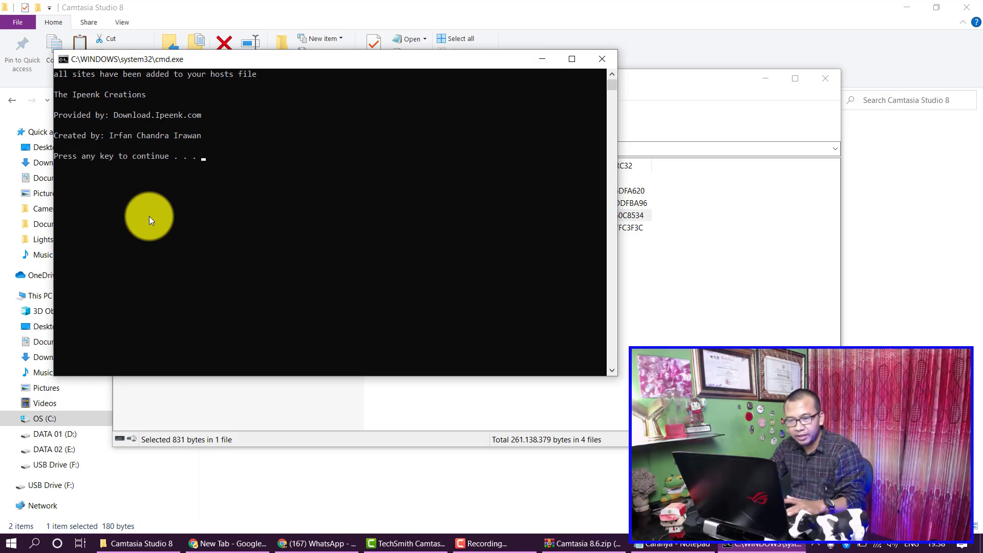
{"action": "key", "text": "Return"}
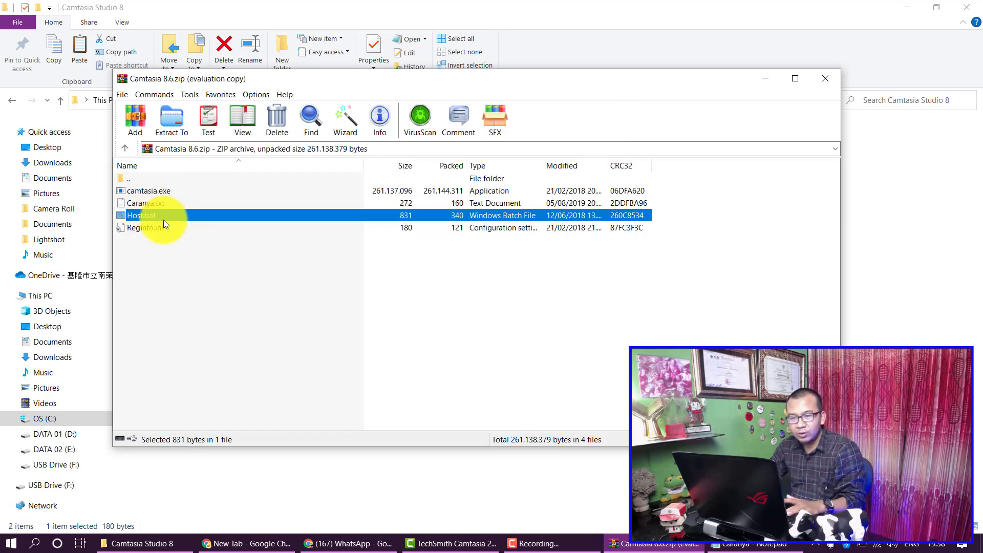
{"action": "double_click", "coordinate": [159, 203]}
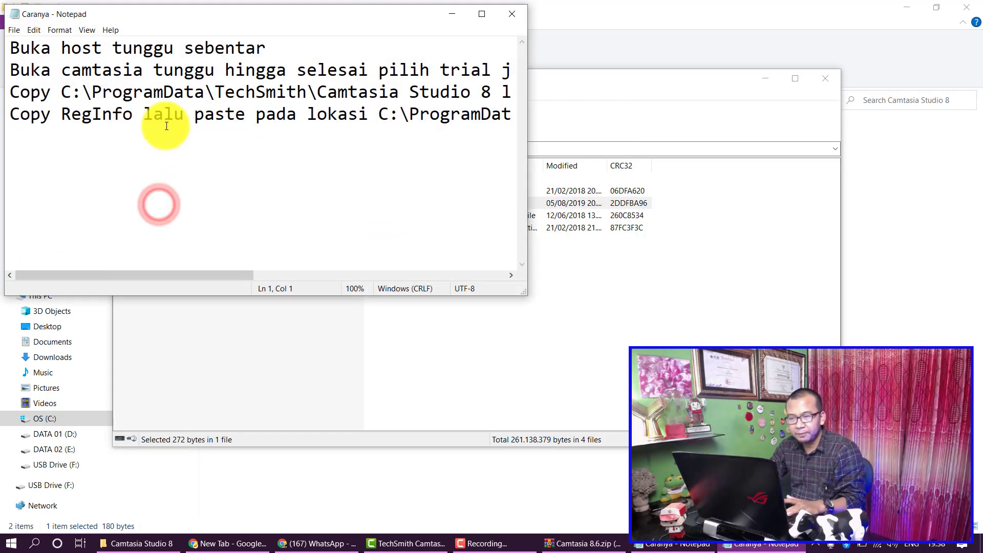
{"action": "left_click_drag", "start_coordinate": [61, 92], "coordinate": [496, 99]}
Step: Open C:\ProgramData\TechSmith\Camtasia Studio 8 in File Explorer using the path copied from the notes
{"action": "right_click", "coordinate": [467, 104]}
{"action": "left_click", "coordinate": [506, 127]}
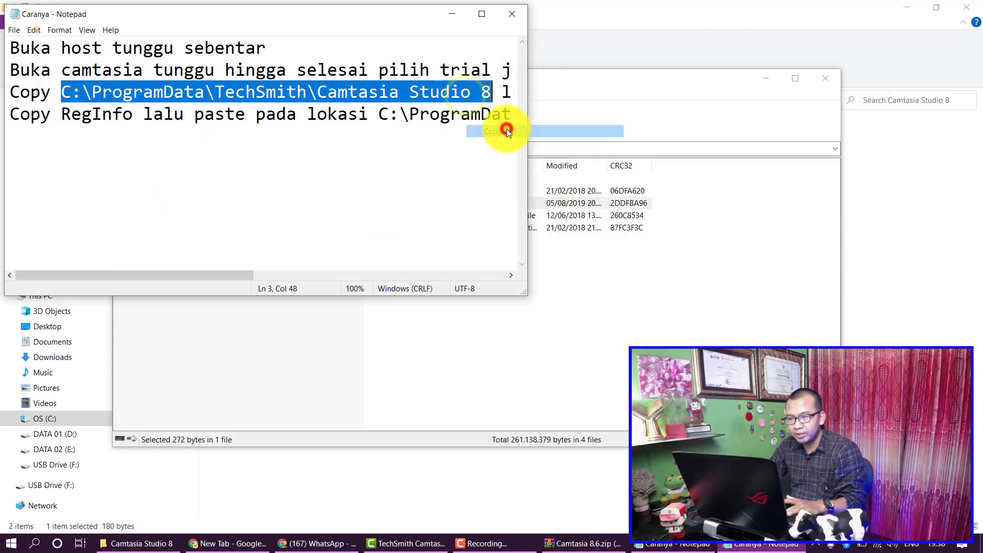
{"action": "left_click", "coordinate": [538, 23]}
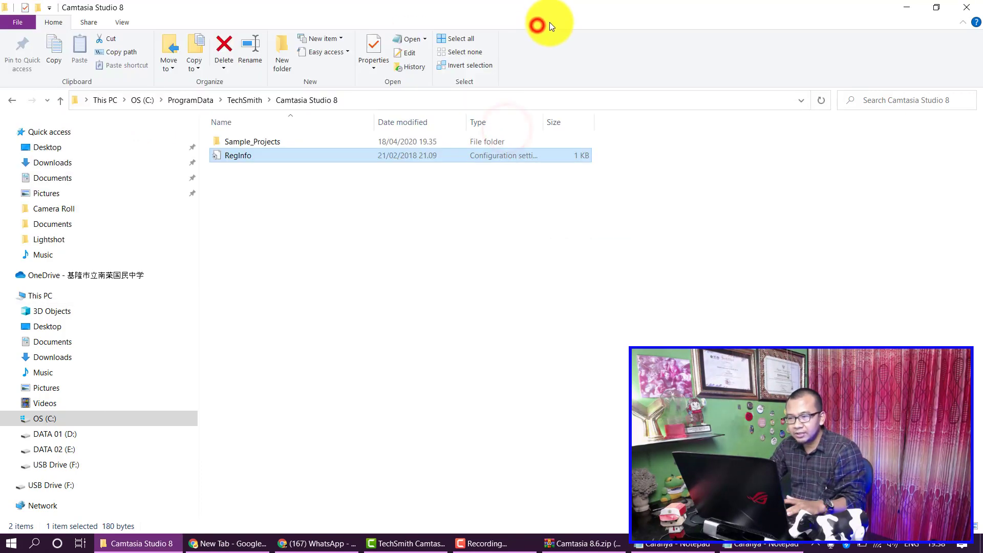
{"action": "left_click", "coordinate": [362, 96]}
{"action": "double_click", "coordinate": [280, 99]}
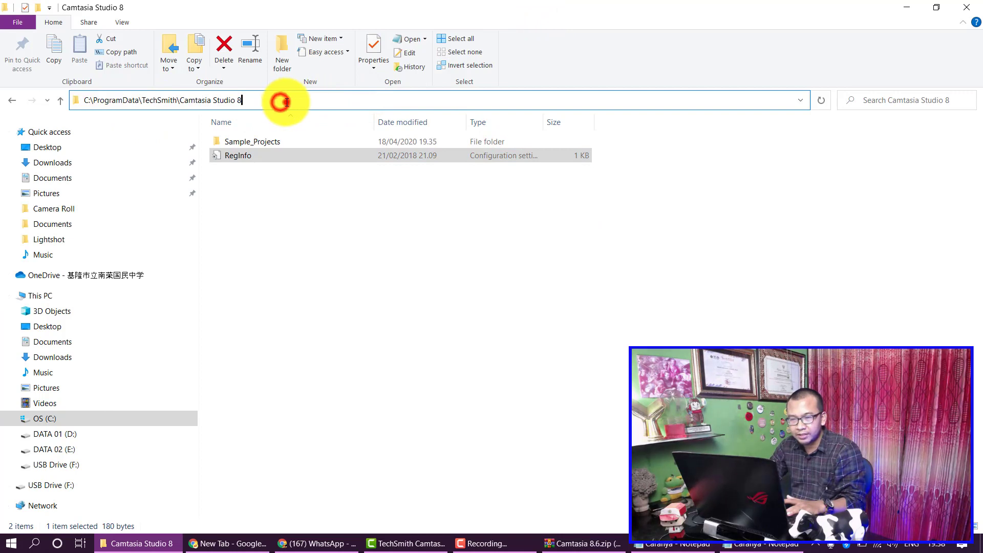
{"action": "right_click", "coordinate": [174, 101]}
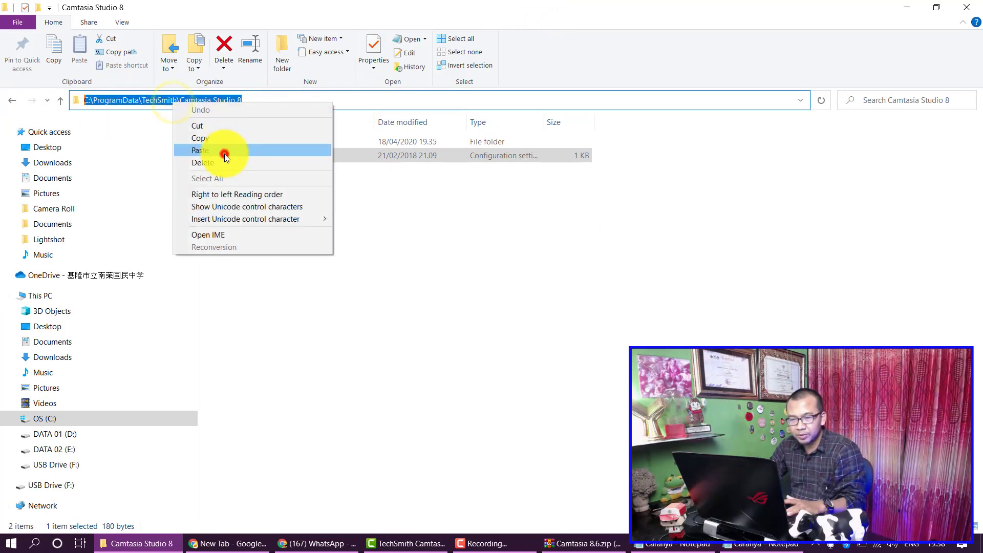
{"action": "left_click", "coordinate": [225, 152]}
{"action": "key", "text": "Return"}
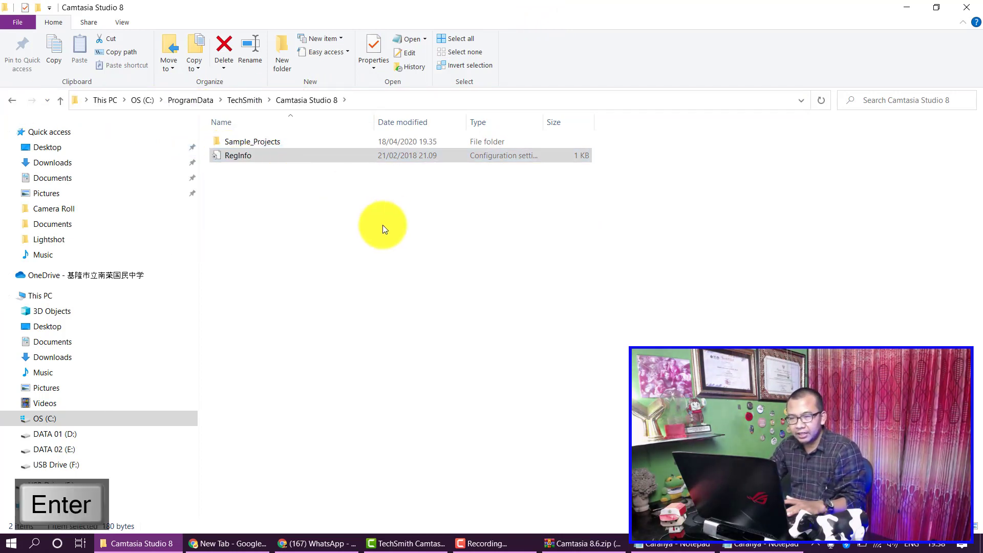
Step: Extract RegInfo.ini from Camtasia 8.6.zip into the Camtasia Studio 8 folder, replacing the old copy, then close WinRAR
{"action": "left_click", "coordinate": [569, 543]}
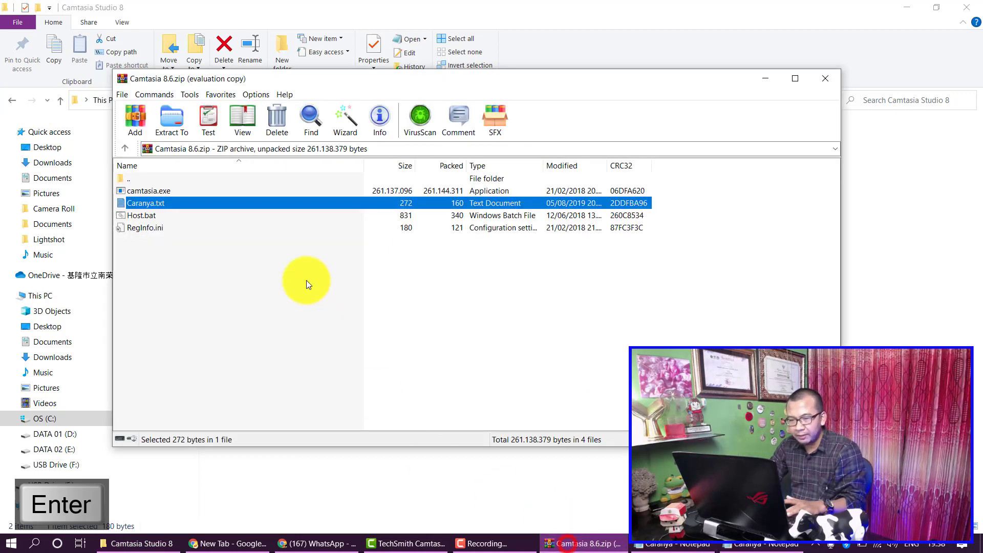
{"action": "right_click", "coordinate": [147, 230]}
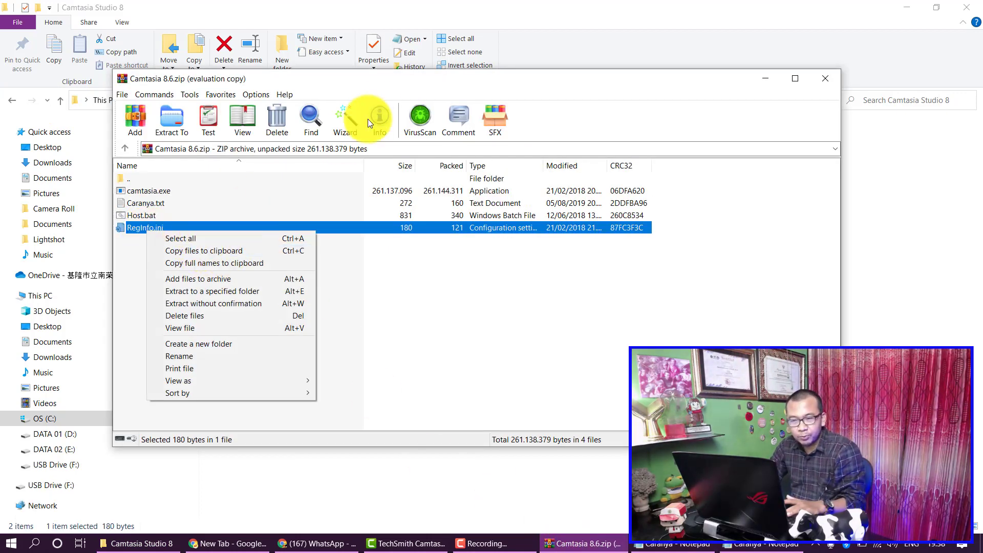
{"action": "left_click", "coordinate": [383, 81]}
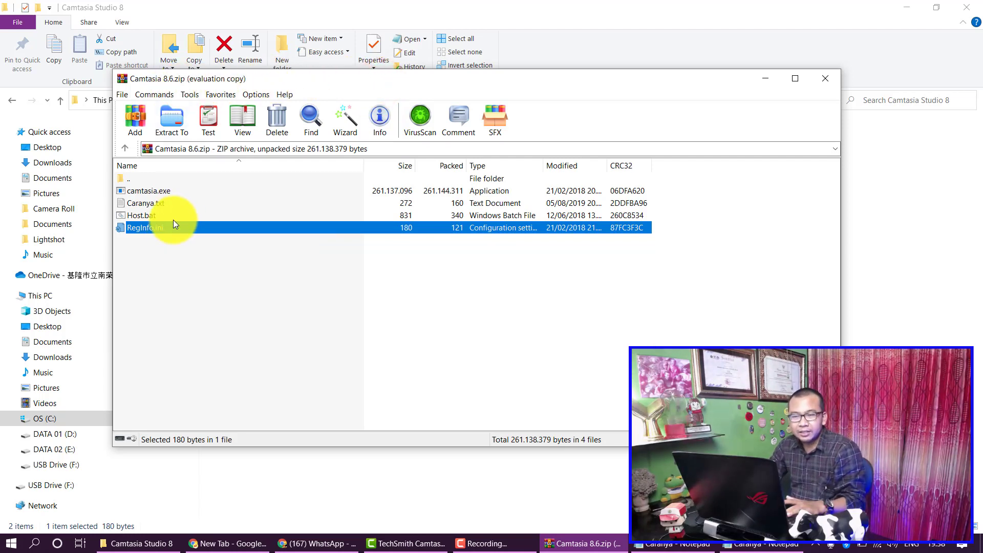
{"action": "right_click", "coordinate": [164, 230]}
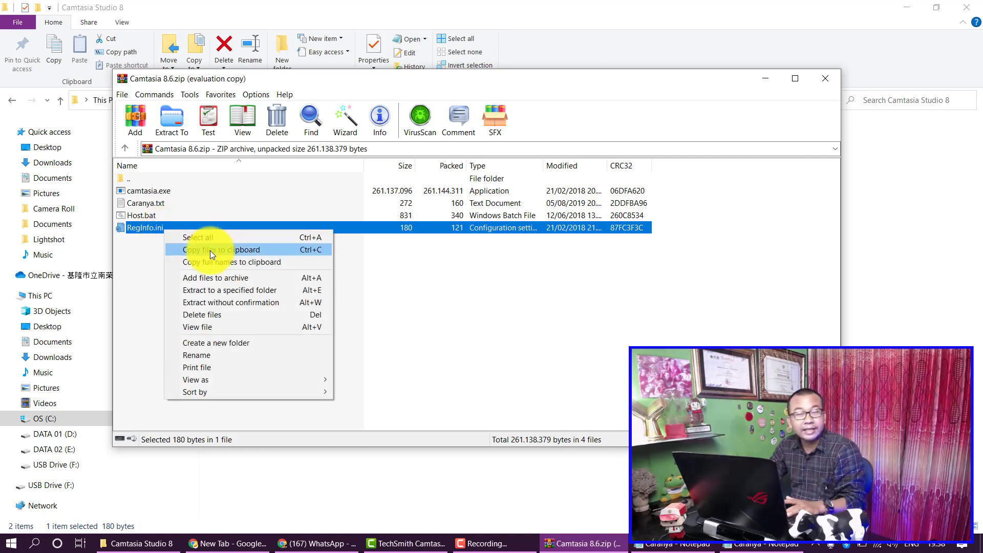
{"action": "left_click", "coordinate": [172, 119]}
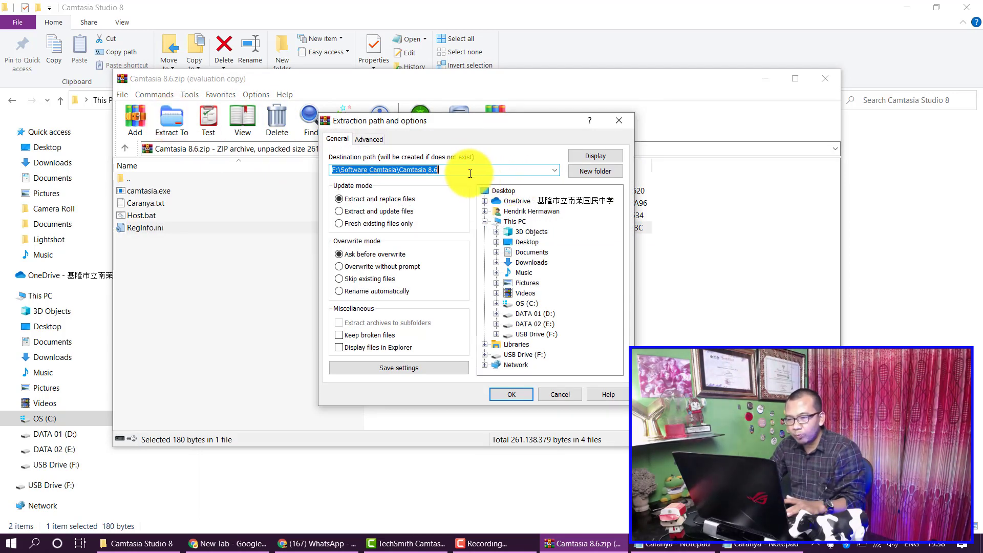
{"action": "right_click", "coordinate": [466, 170]}
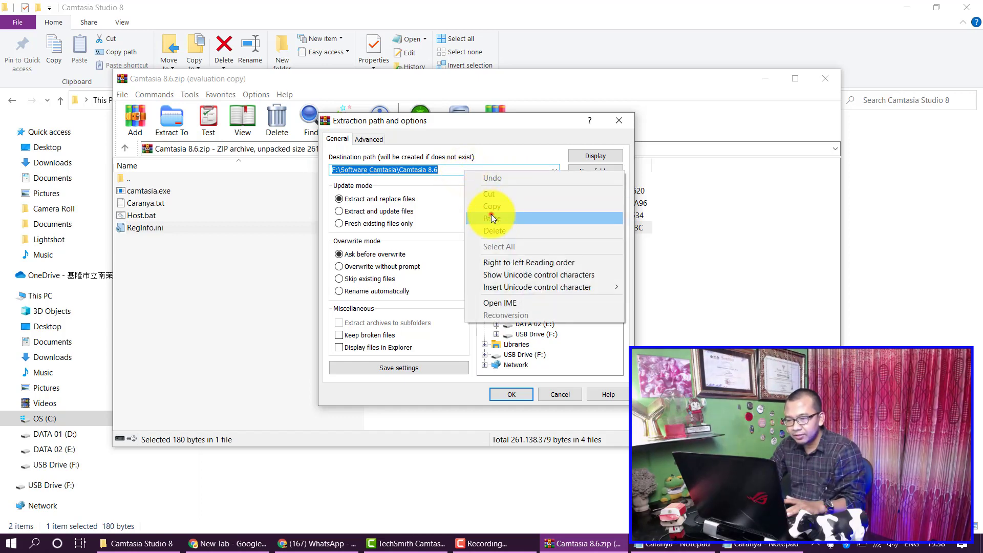
{"action": "left_click", "coordinate": [490, 217]}
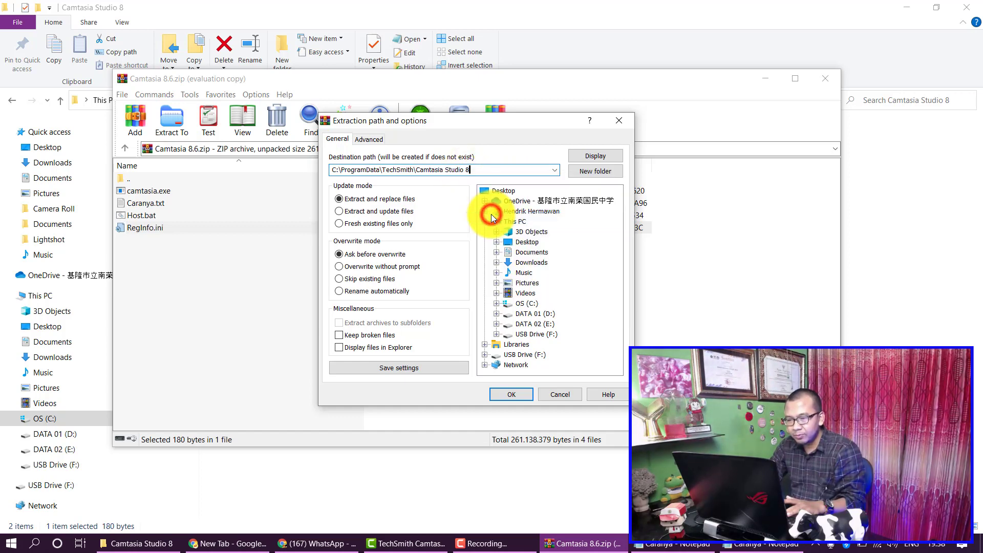
{"action": "left_click", "coordinate": [513, 394]}
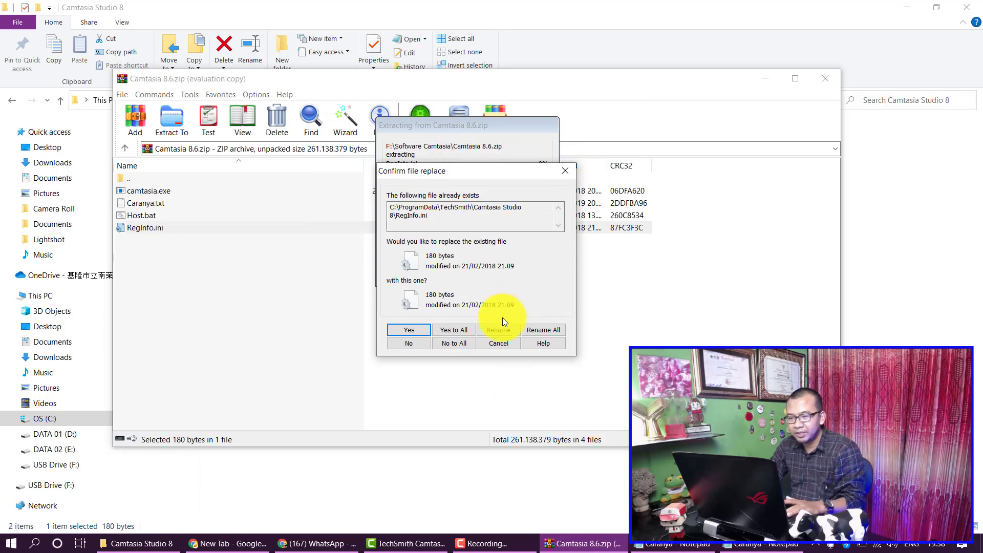
{"action": "left_click", "coordinate": [420, 330]}
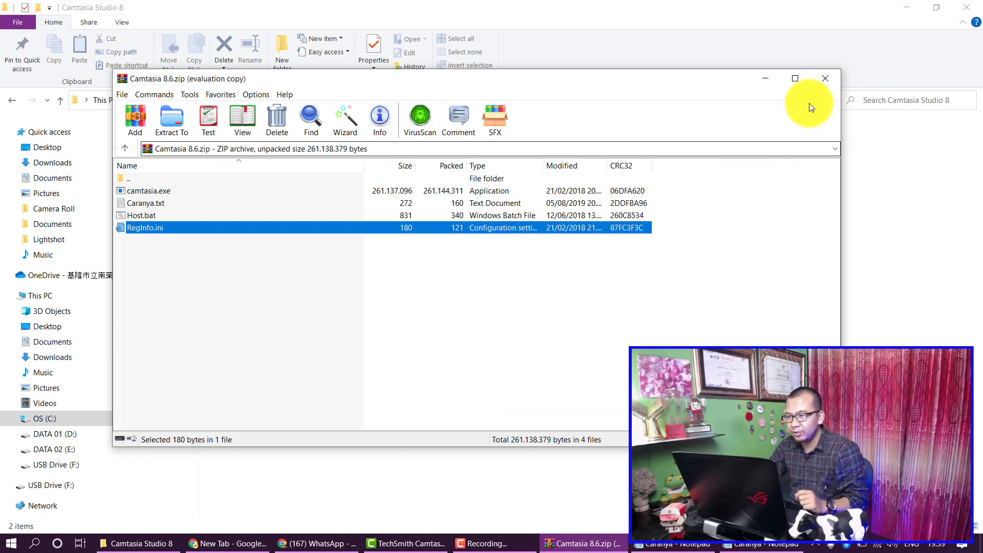
{"action": "left_click", "coordinate": [830, 77]}
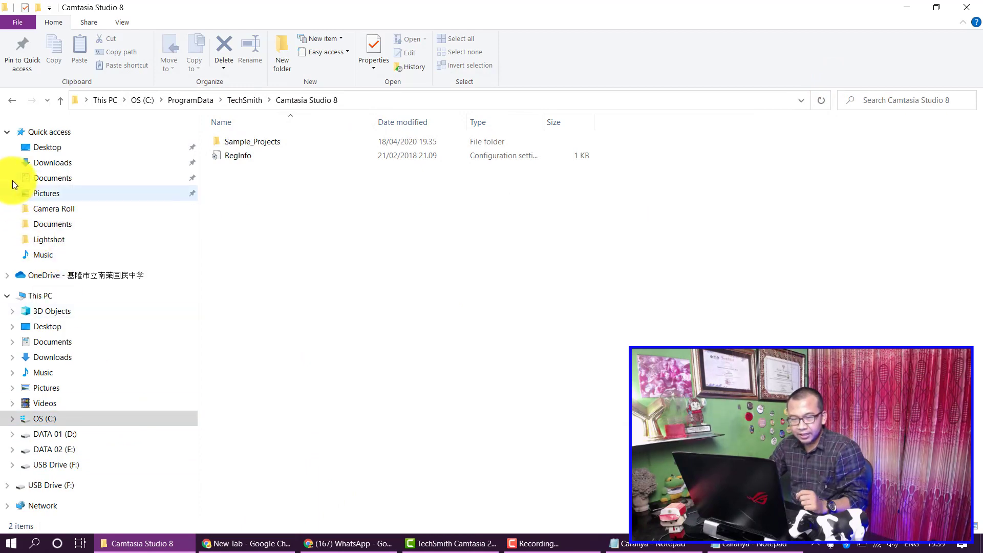
Step: Go back to USB Drive (F:), into Software Camtasia, and open Camtasia 2018 new.rar
{"action": "left_click", "coordinate": [11, 100]}
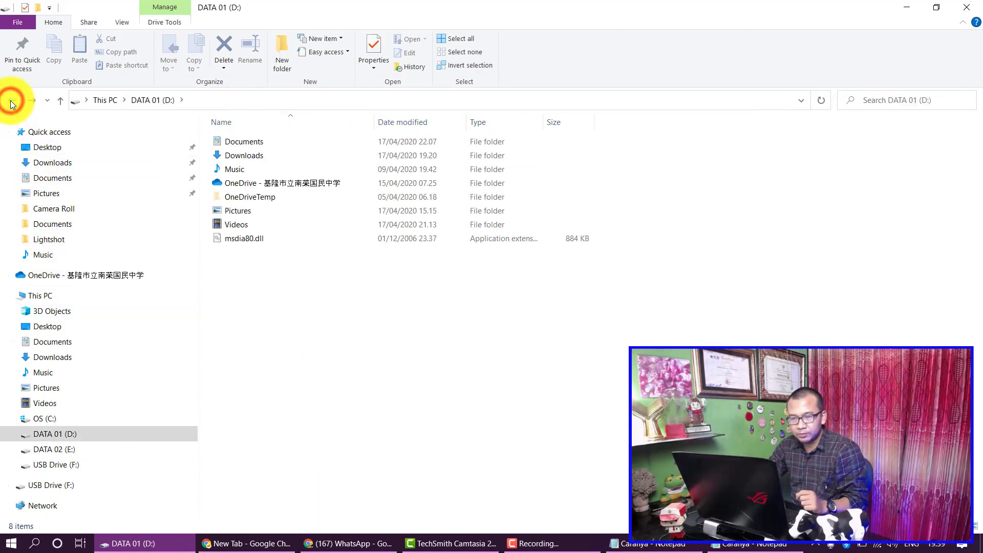
{"action": "left_click", "coordinate": [11, 100]}
{"action": "left_click", "coordinate": [11, 100]}
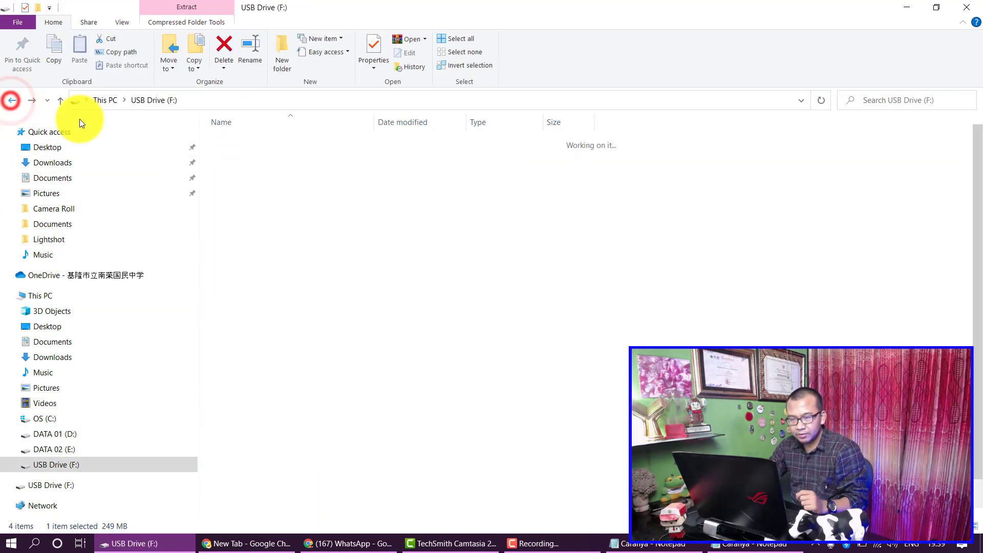
{"action": "left_click", "coordinate": [32, 100]}
{"action": "double_click", "coordinate": [250, 185]}
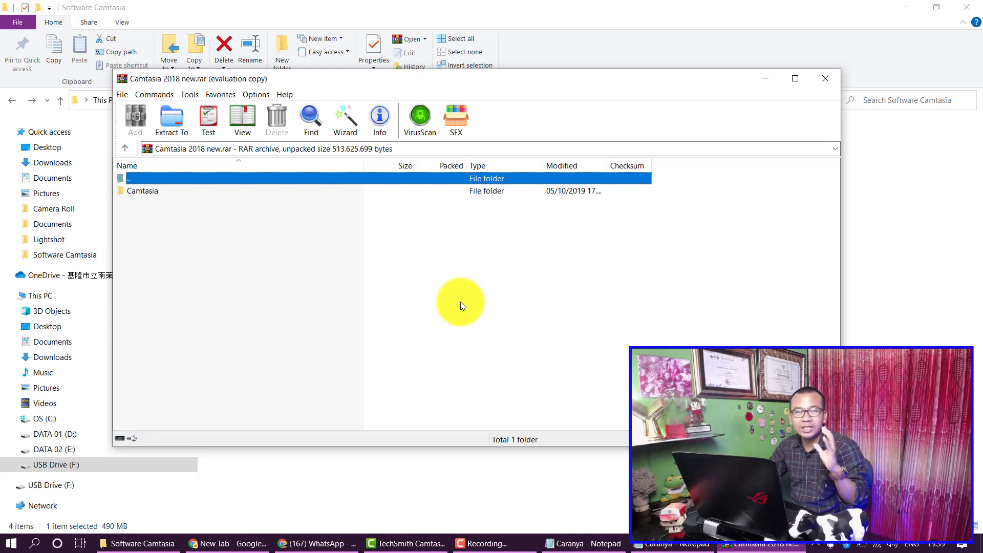
Step: Open Camtasia 2018.zip inside the Camtasia folder, enter the archive password, and open baca.txt
{"action": "double_click", "coordinate": [144, 190]}
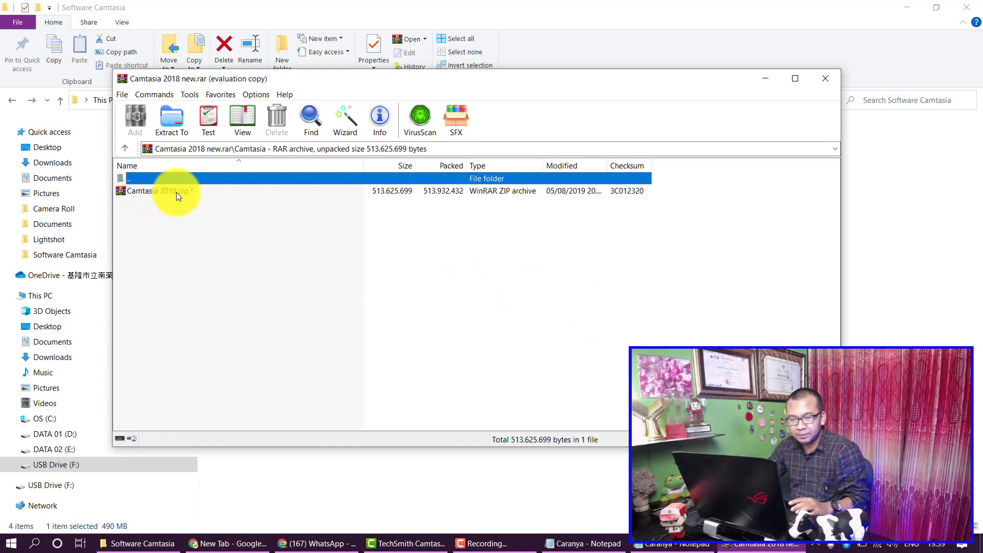
{"action": "double_click", "coordinate": [176, 192]}
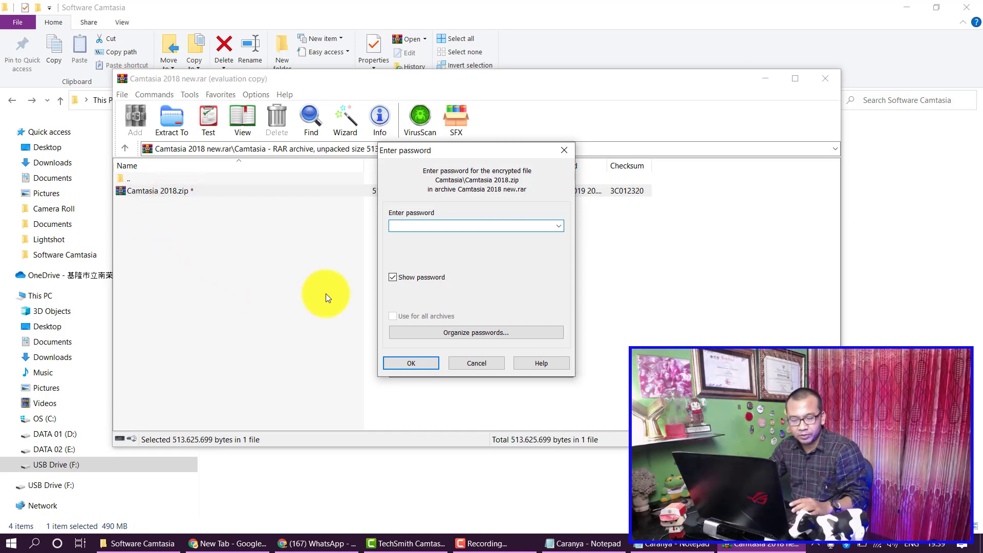
{"action": "type", "text": "1234"}
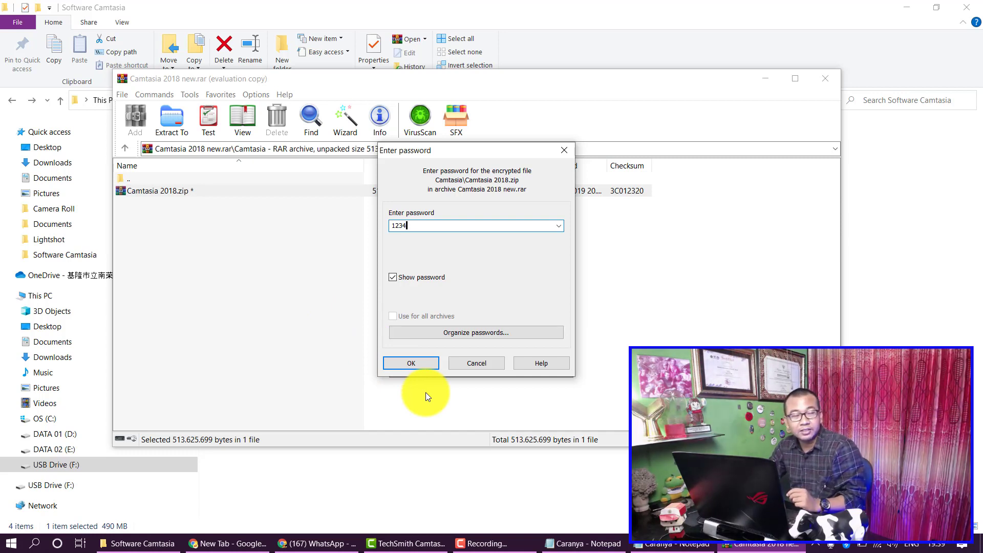
{"action": "left_click", "coordinate": [406, 364]}
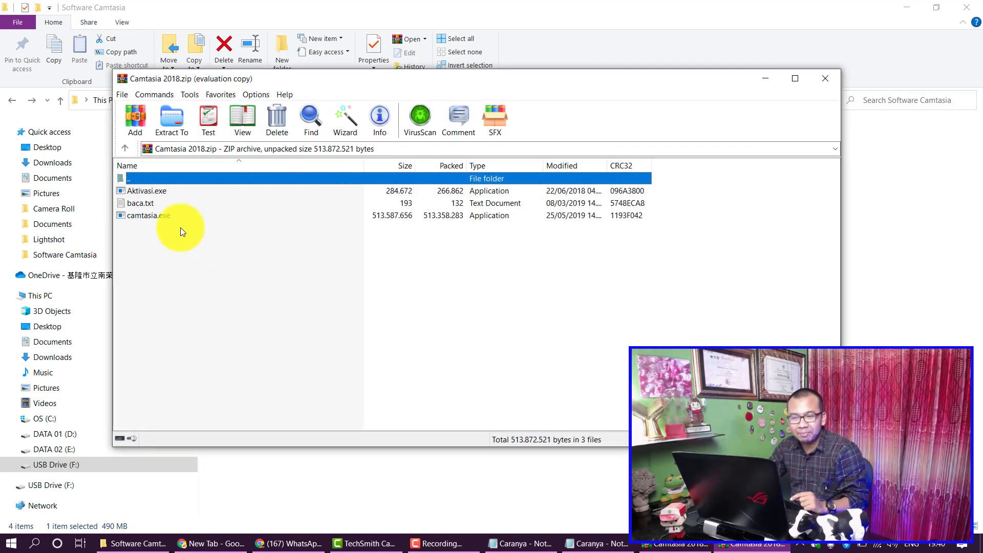
{"action": "double_click", "coordinate": [146, 203]}
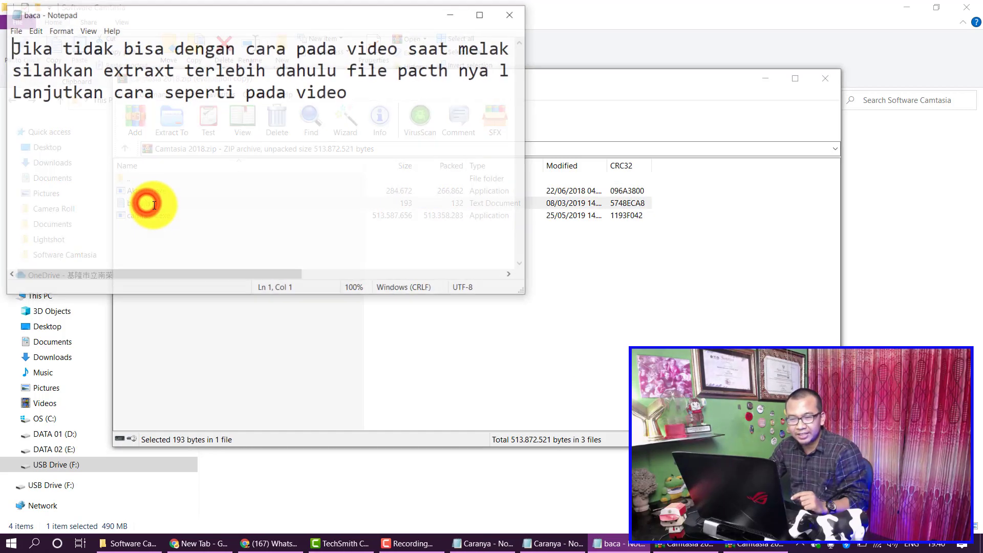
Step: Scroll through the baca.txt text and move the Notepad window down and right
{"action": "left_click_drag", "start_coordinate": [210, 273], "coordinate": [434, 287]}
{"action": "left_click_drag", "start_coordinate": [361, 281], "coordinate": [536, 277]}
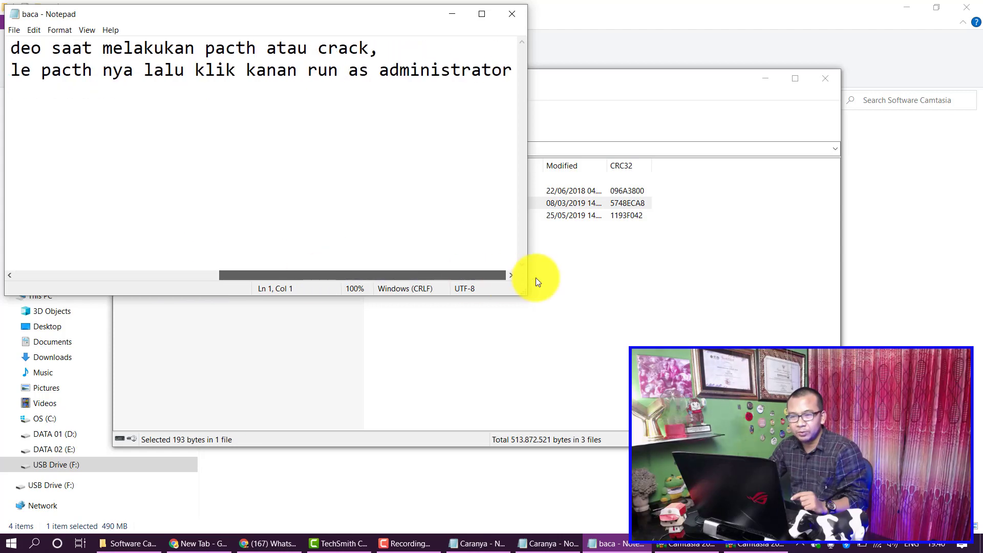
{"action": "left_click_drag", "start_coordinate": [384, 11], "coordinate": [408, 22]}
{"action": "left_click_drag", "start_coordinate": [512, 60], "coordinate": [802, 159]}
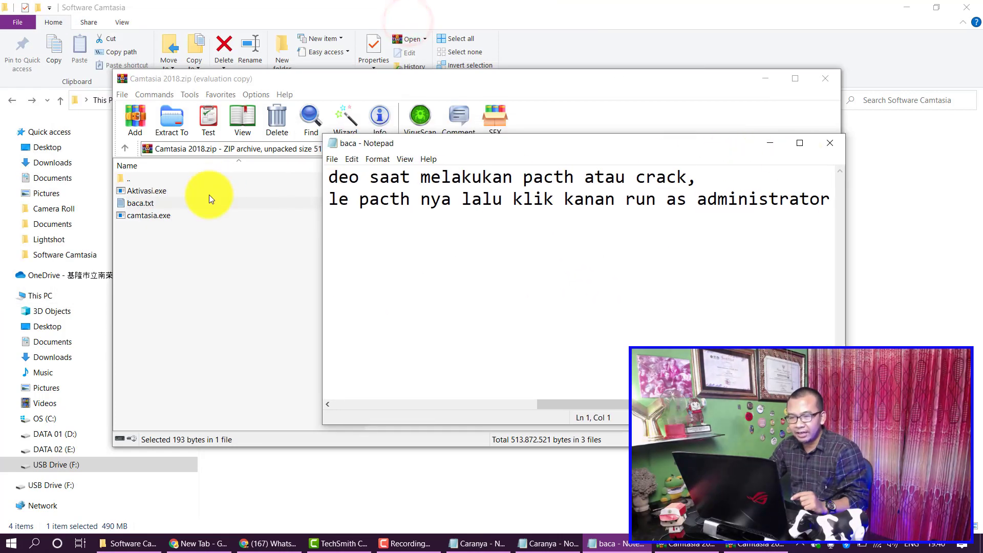
Step: Reopen baca.txt from the Camtasia 2018.zip listing, read the remaining lines, and close Notepad
{"action": "left_click", "coordinate": [150, 217]}
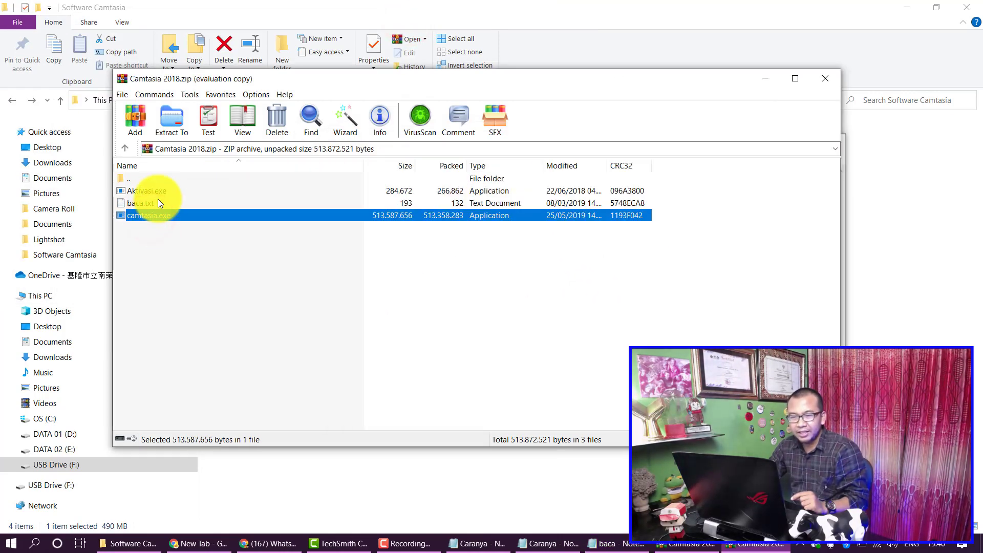
{"action": "left_click", "coordinate": [156, 195]}
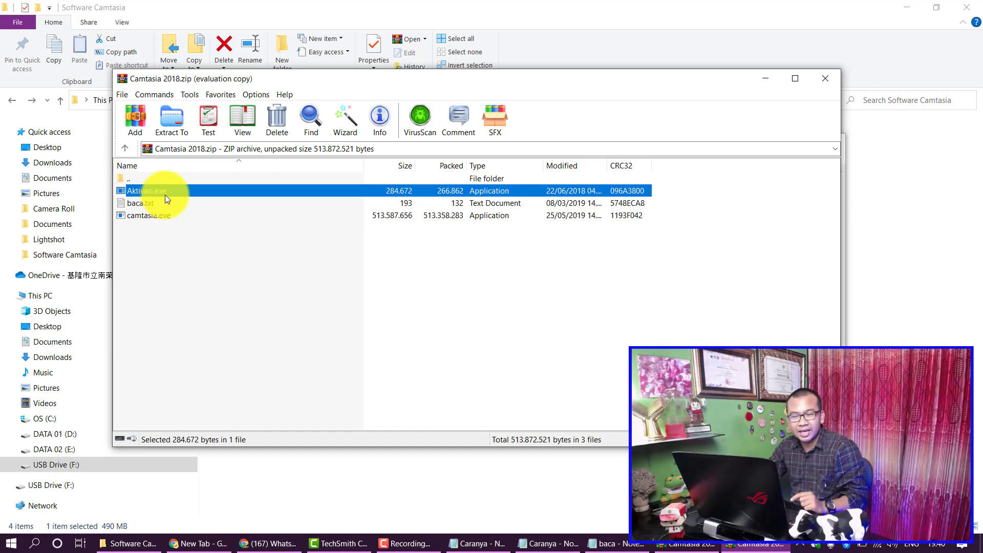
{"action": "double_click", "coordinate": [158, 202]}
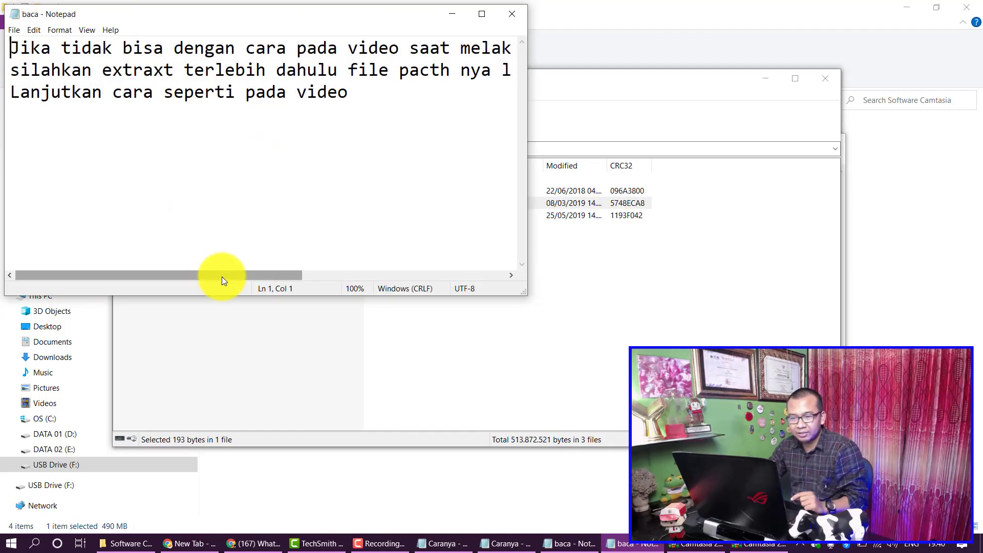
{"action": "left_click_drag", "start_coordinate": [224, 273], "coordinate": [149, 272]}
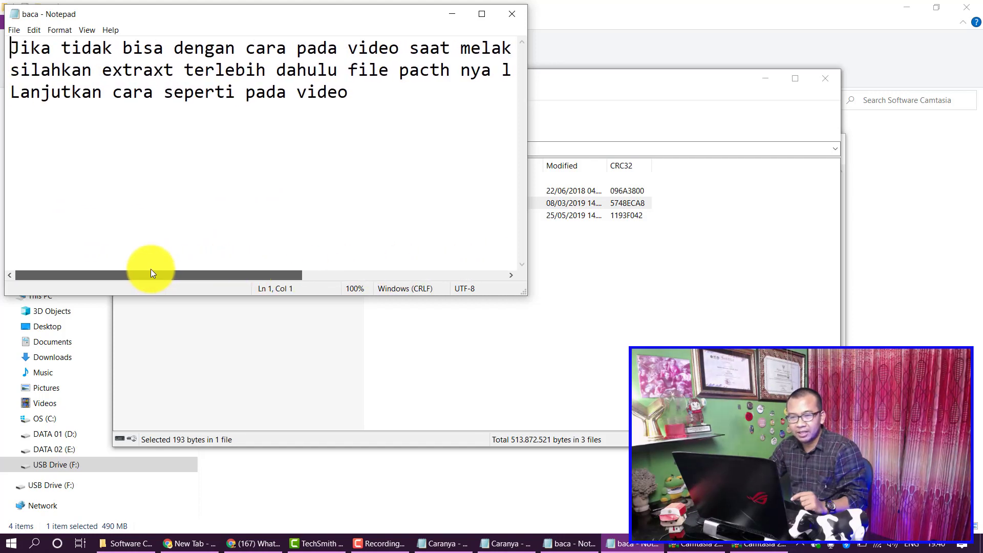
{"action": "left_click_drag", "start_coordinate": [272, 275], "coordinate": [386, 285]}
{"action": "left_click_drag", "start_coordinate": [450, 285], "coordinate": [188, 287]}
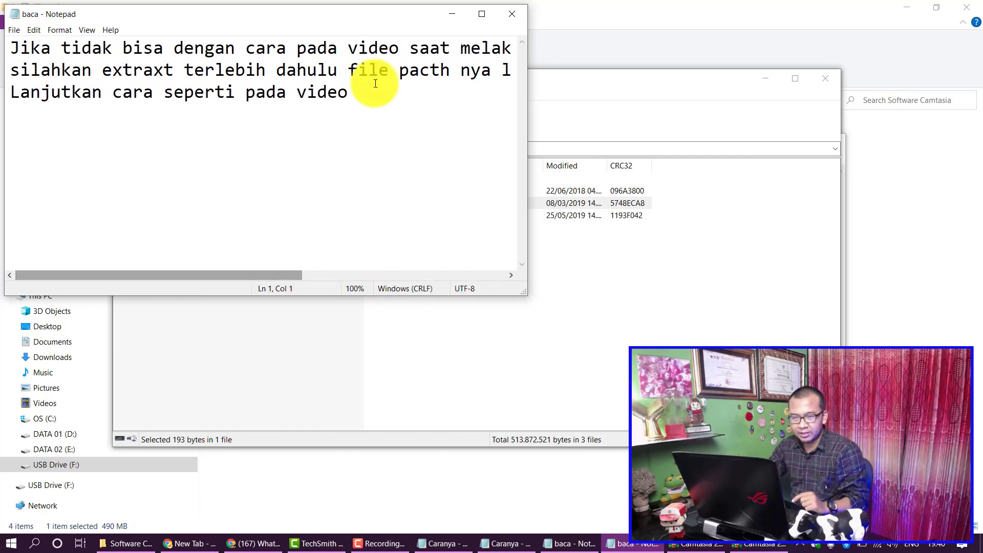
{"action": "left_click", "coordinate": [515, 19]}
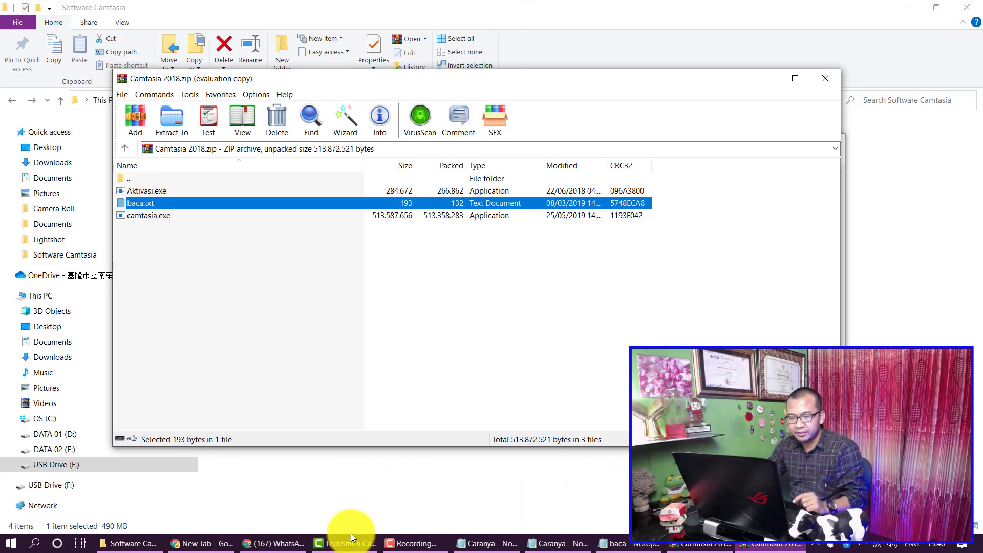
Step: Try running Aktivasi.exe from Camtasia 2018.zip and dismiss the resulting 'Cannot execute' error
{"action": "right_click", "coordinate": [159, 192]}
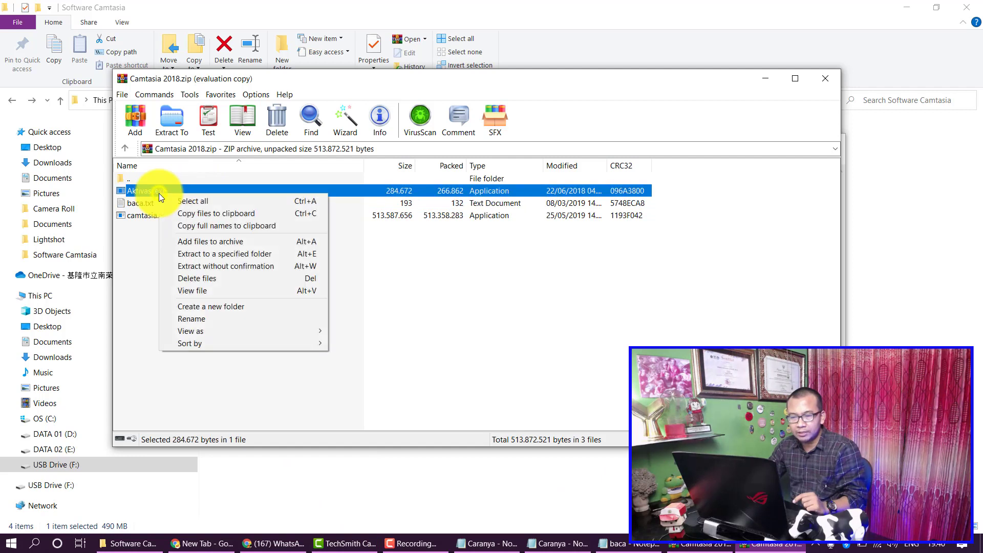
{"action": "left_click", "coordinate": [154, 191]}
{"action": "double_click", "coordinate": [153, 191]}
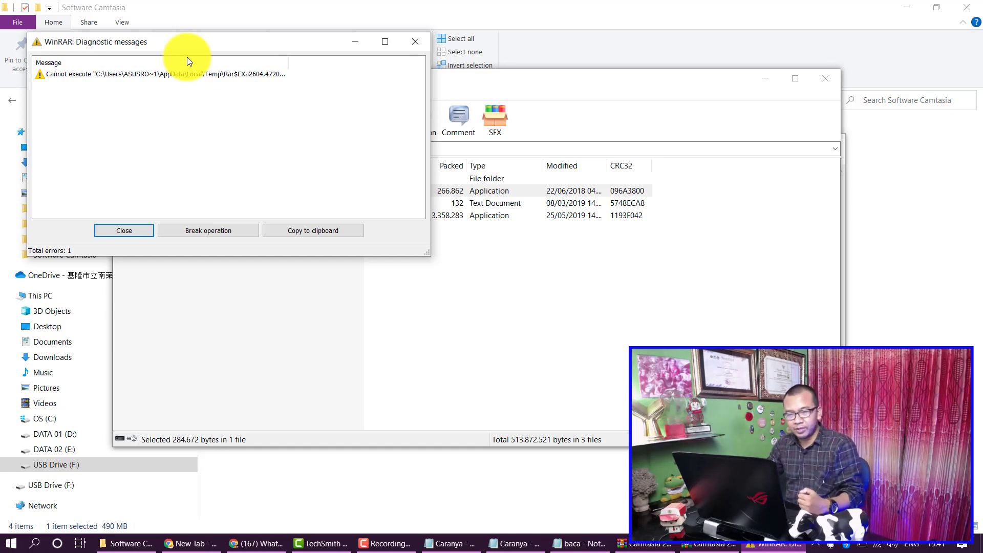
{"action": "left_click", "coordinate": [128, 228]}
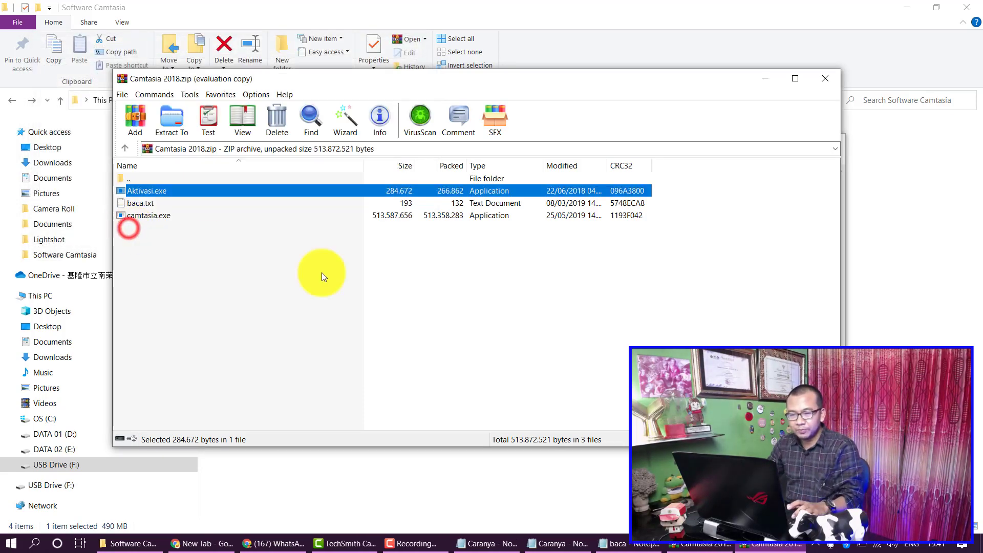
{"action": "left_click", "coordinate": [816, 544]}
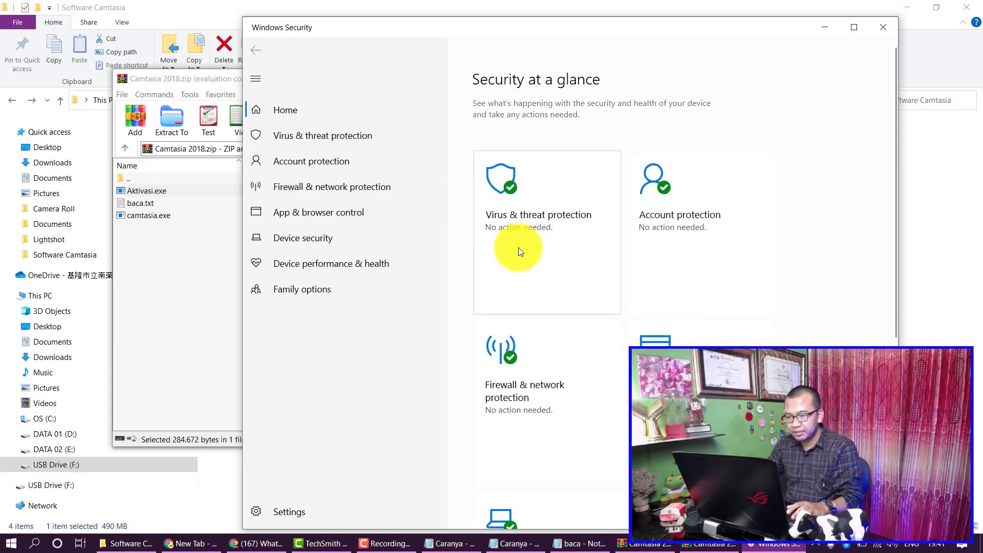
Step: In Virus & threat protection's Manage settings, toggle Real-time, Cloud-delivered and Automatic sample submission Off
{"action": "scroll", "coordinate": [547, 385], "scroll_direction": "down", "scroll_amount": 4}
{"action": "left_click", "coordinate": [321, 138]}
{"action": "scroll", "coordinate": [512, 261], "scroll_direction": "down", "scroll_amount": 3}
{"action": "scroll", "coordinate": [520, 278], "scroll_direction": "up", "scroll_amount": 3}
{"action": "left_click", "coordinate": [332, 140]}
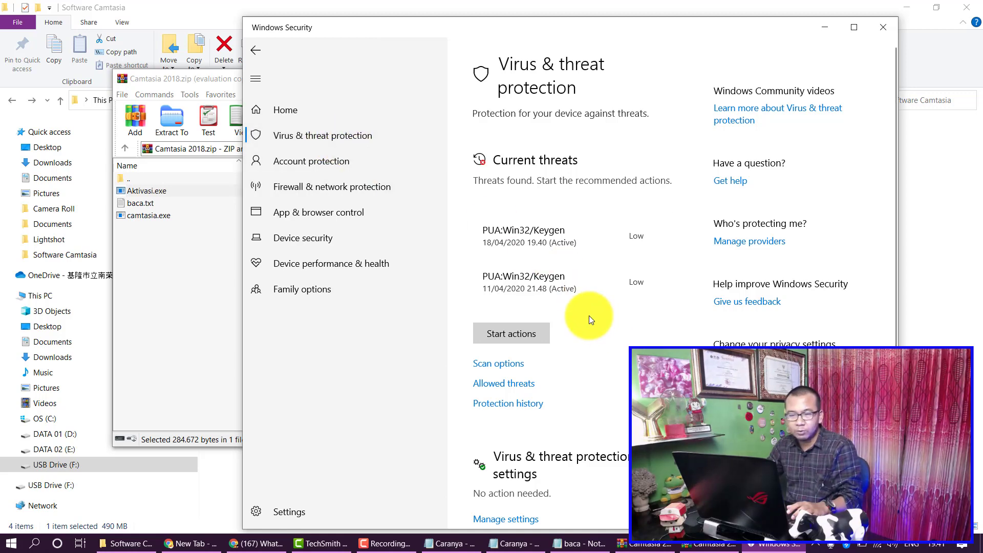
{"action": "scroll", "coordinate": [578, 320], "scroll_direction": "down", "scroll_amount": 5}
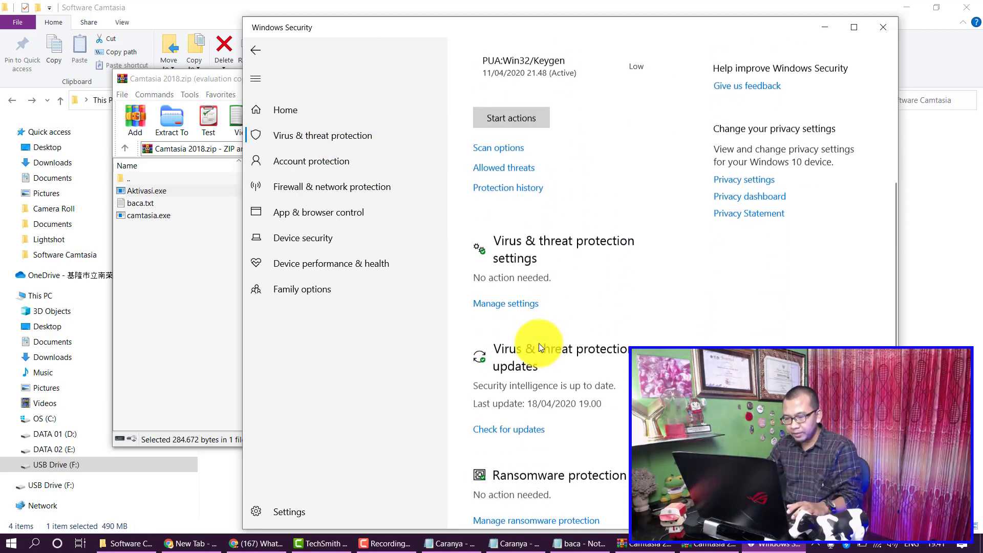
{"action": "left_click", "coordinate": [516, 303]}
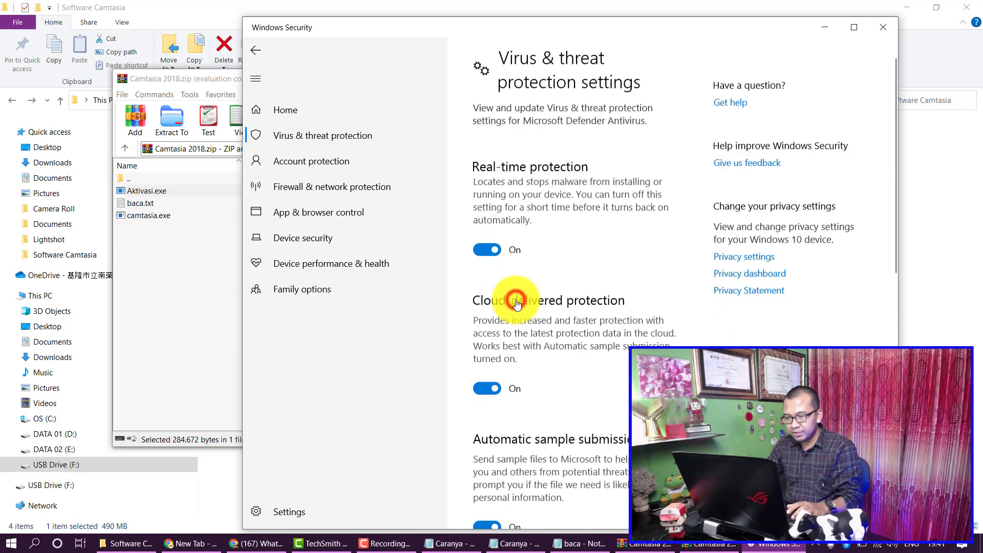
{"action": "left_click", "coordinate": [487, 256]}
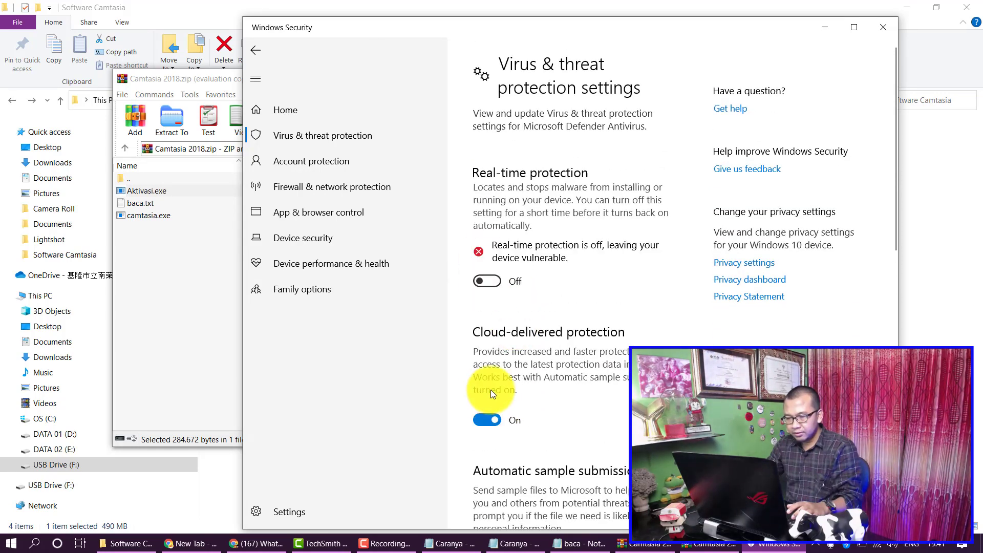
{"action": "left_click", "coordinate": [483, 419]}
{"action": "scroll", "coordinate": [512, 410], "scroll_direction": "down", "scroll_amount": 3}
{"action": "left_click", "coordinate": [491, 438]}
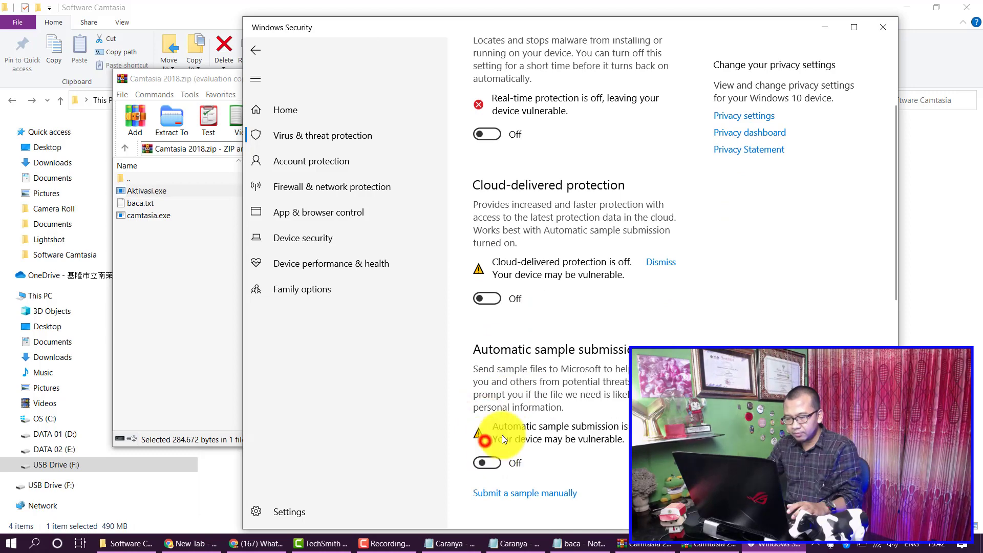
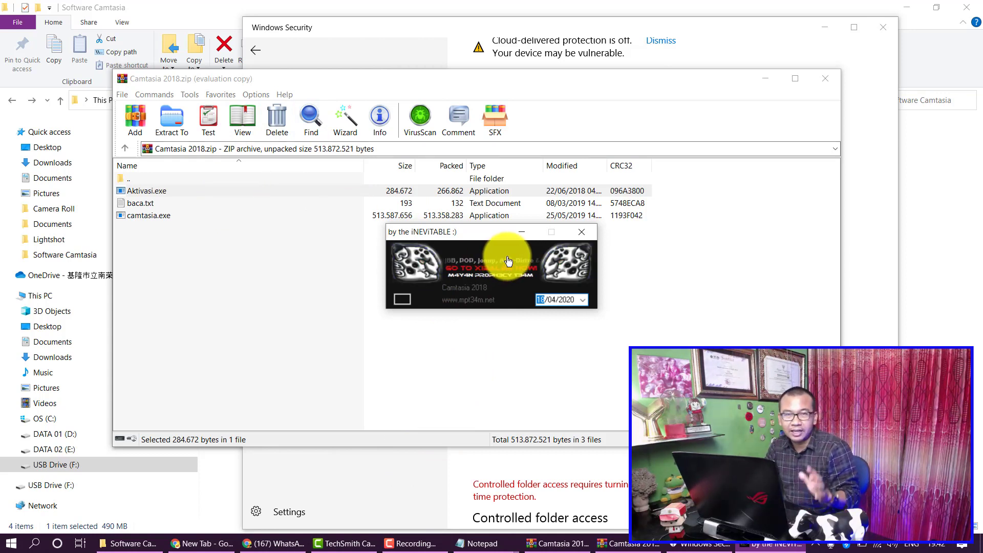
Step: Close the 'by the iNEViTABLE' activator window, leaving the Camtasia 2018.zip listing in WinRAR
{"action": "left_click", "coordinate": [582, 231]}
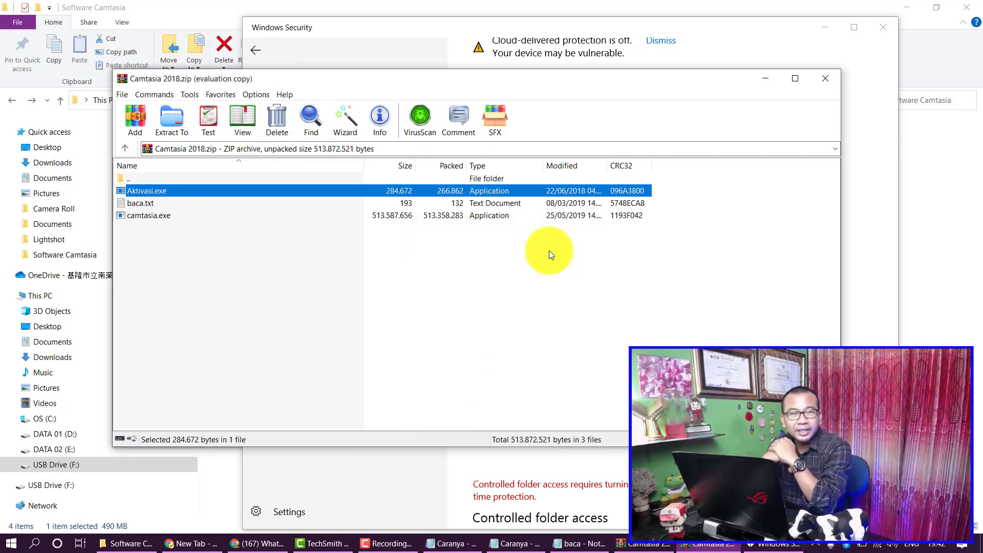